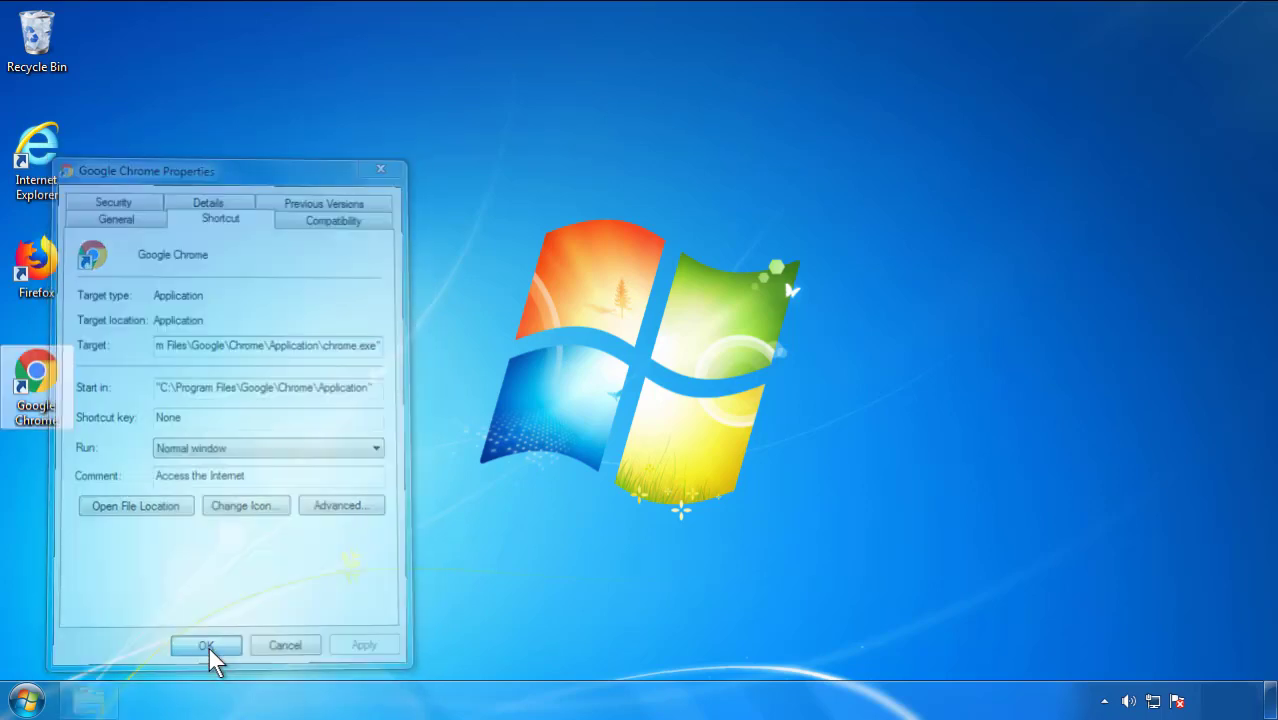
Step: Confirm and close the Google Chrome shortcut's Properties dialog
{"action": "left_click", "coordinate": [27, 700]}
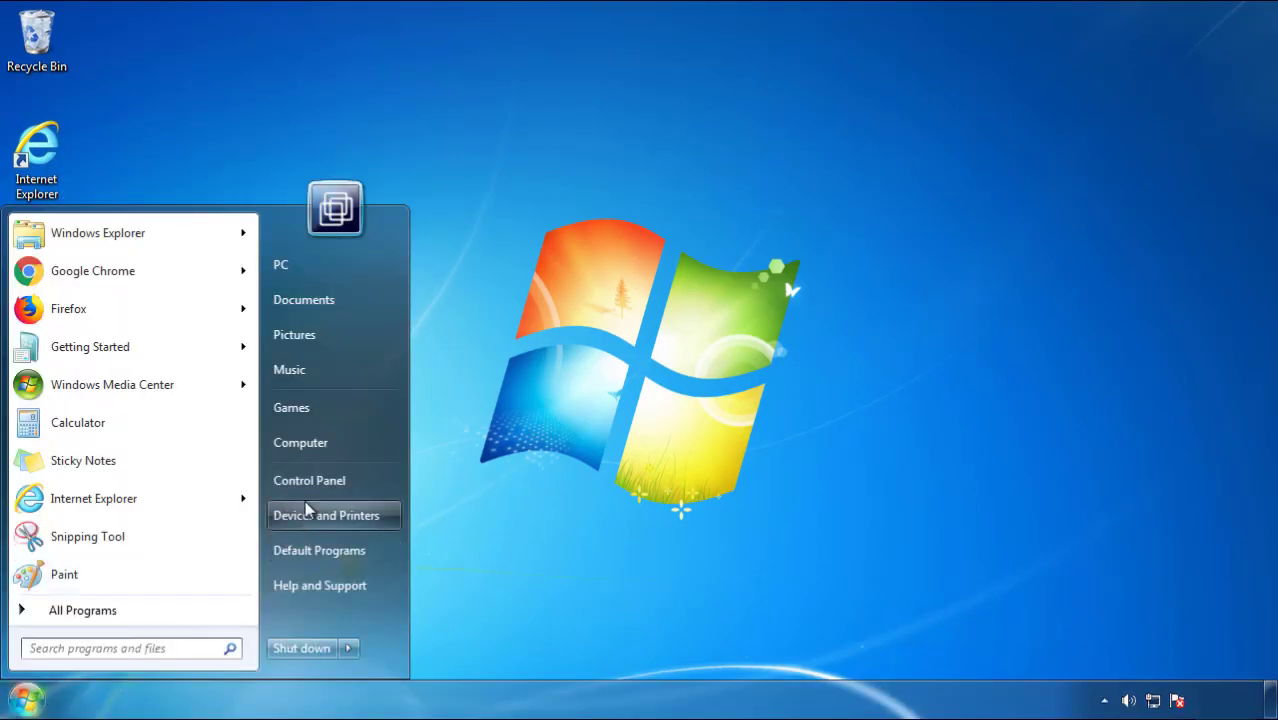
Step: Open Programs and Features from Control Panel, with the newest installed programs listed first
{"action": "left_click", "coordinate": [320, 477]}
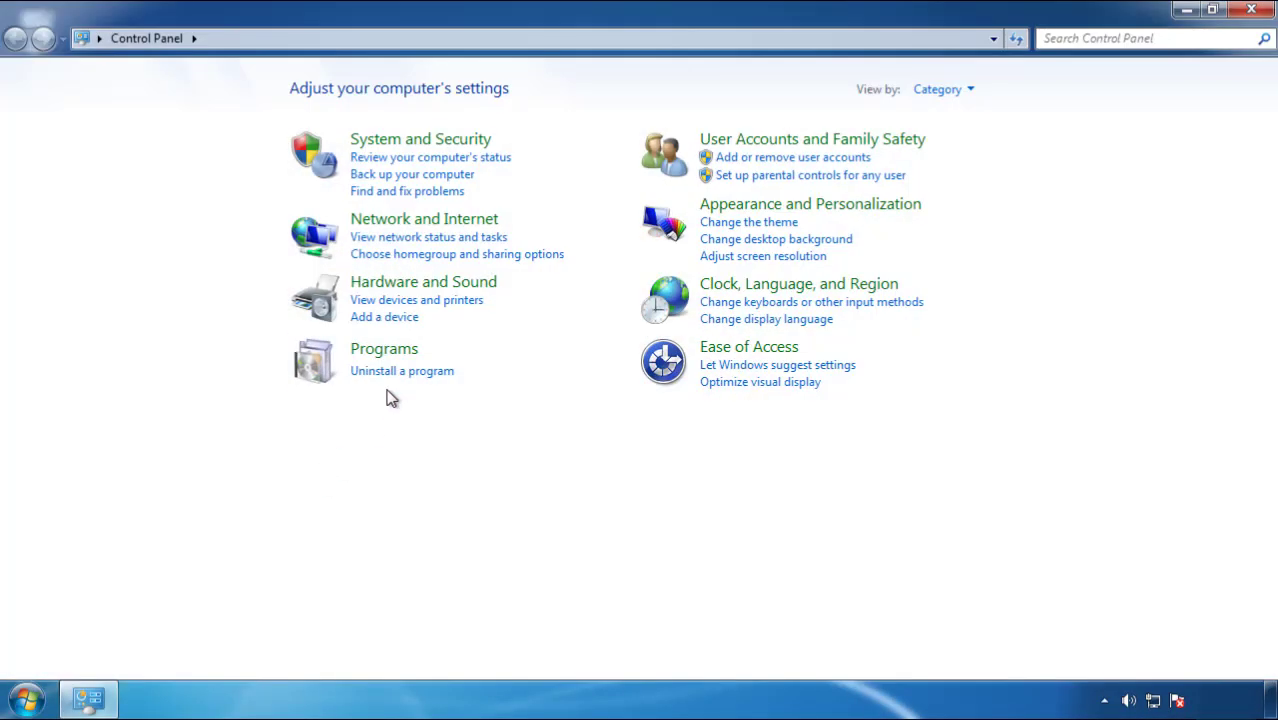
{"action": "left_click", "coordinate": [400, 371]}
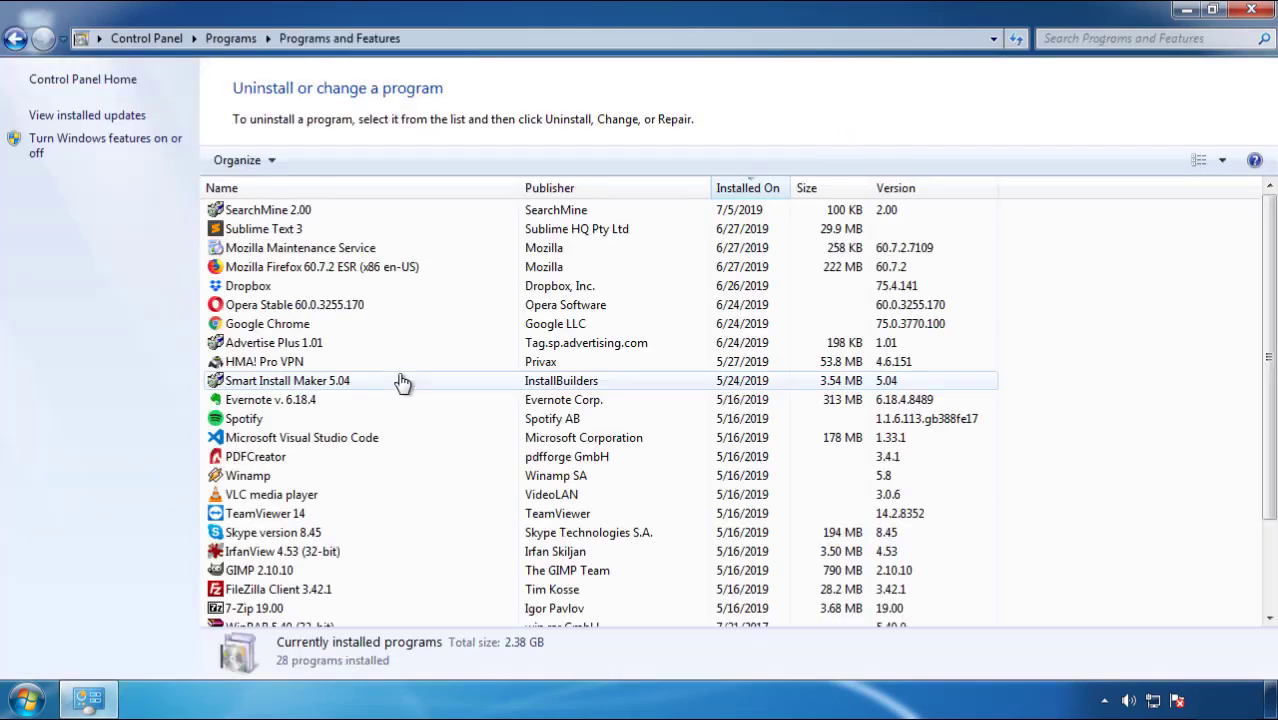
{"action": "left_click", "coordinate": [748, 189]}
{"action": "left_click", "coordinate": [745, 190]}
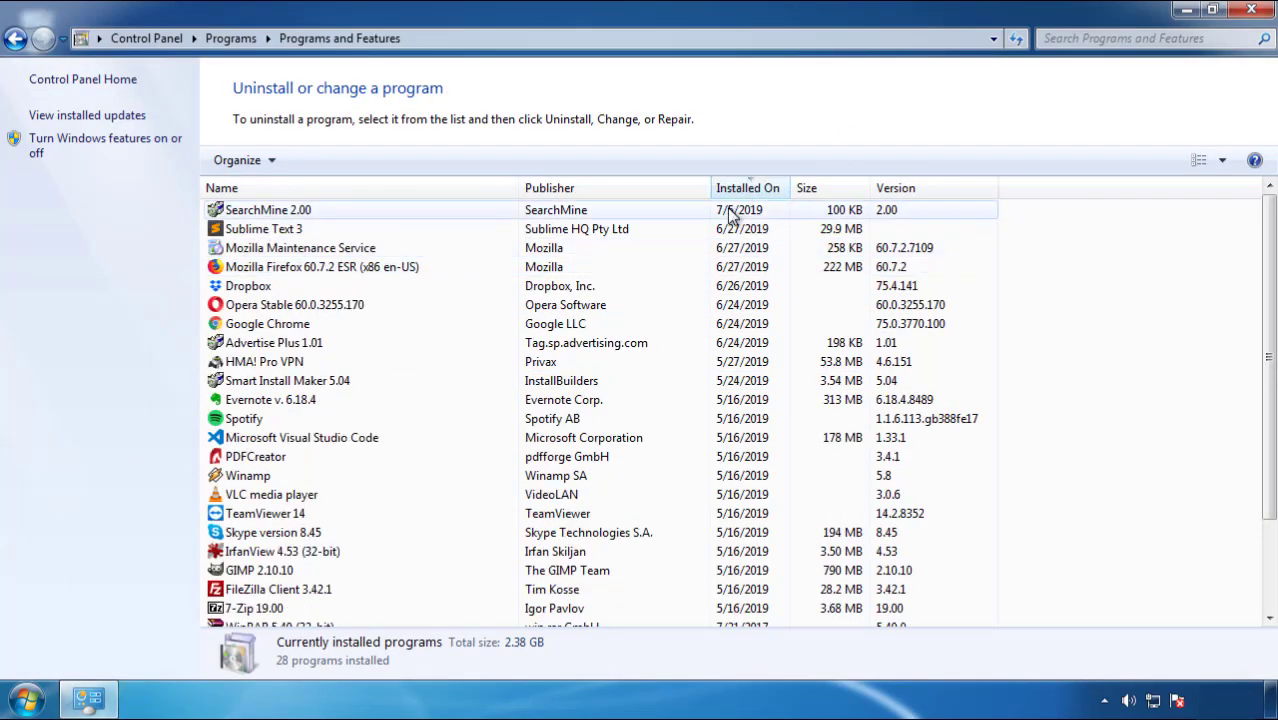
Step: Uninstall SearchMine 2.00 and close the installed-programs window
{"action": "left_click", "coordinate": [268, 213]}
{"action": "left_click", "coordinate": [319, 161]}
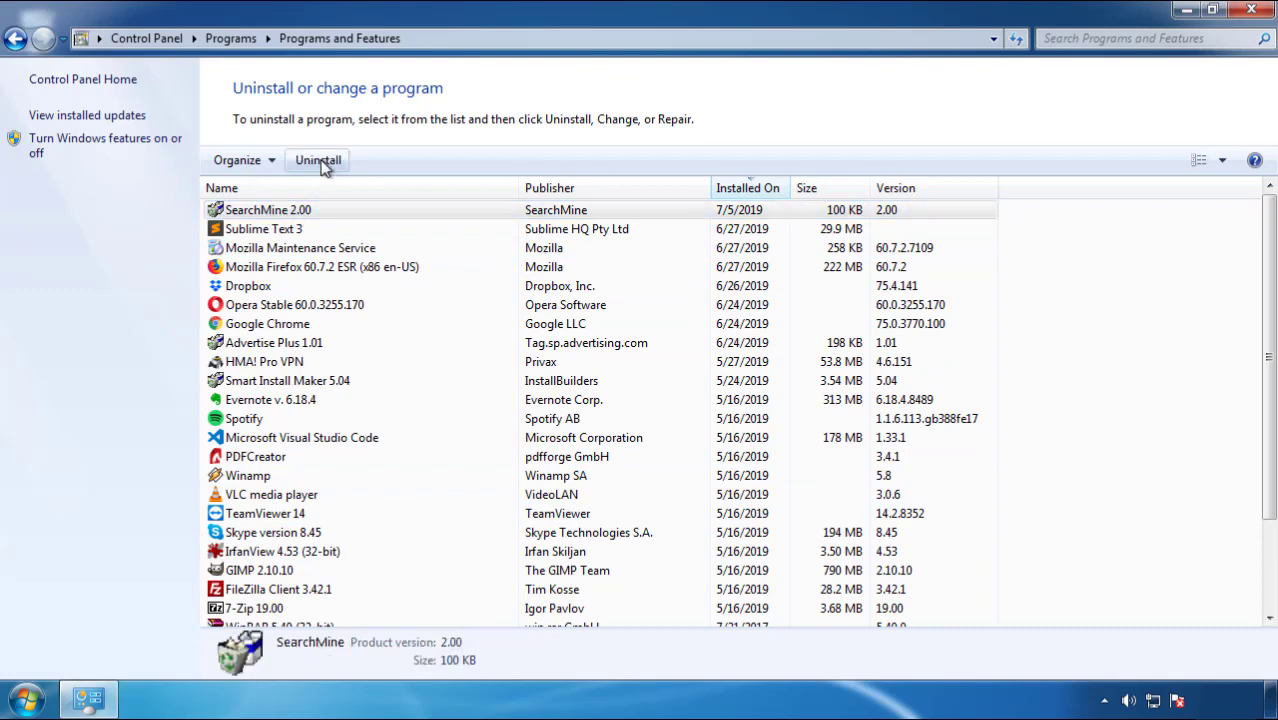
{"action": "left_click", "coordinate": [748, 530]}
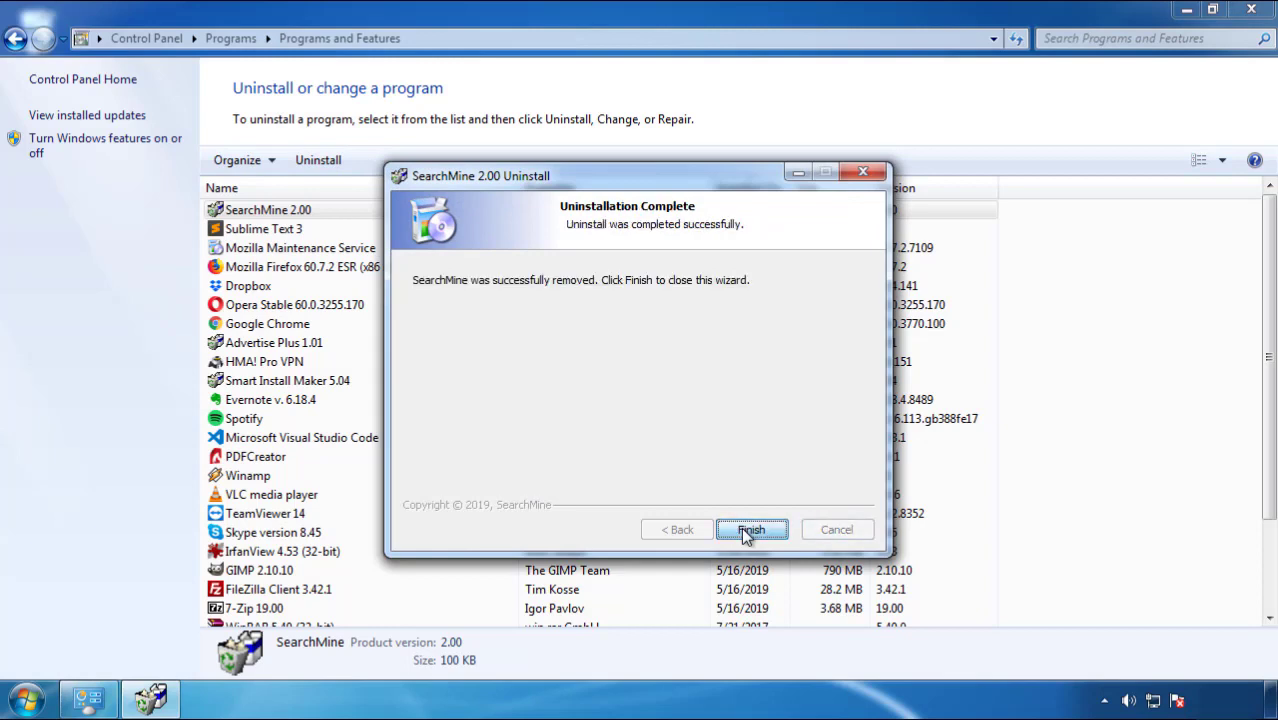
{"action": "left_click", "coordinate": [744, 529]}
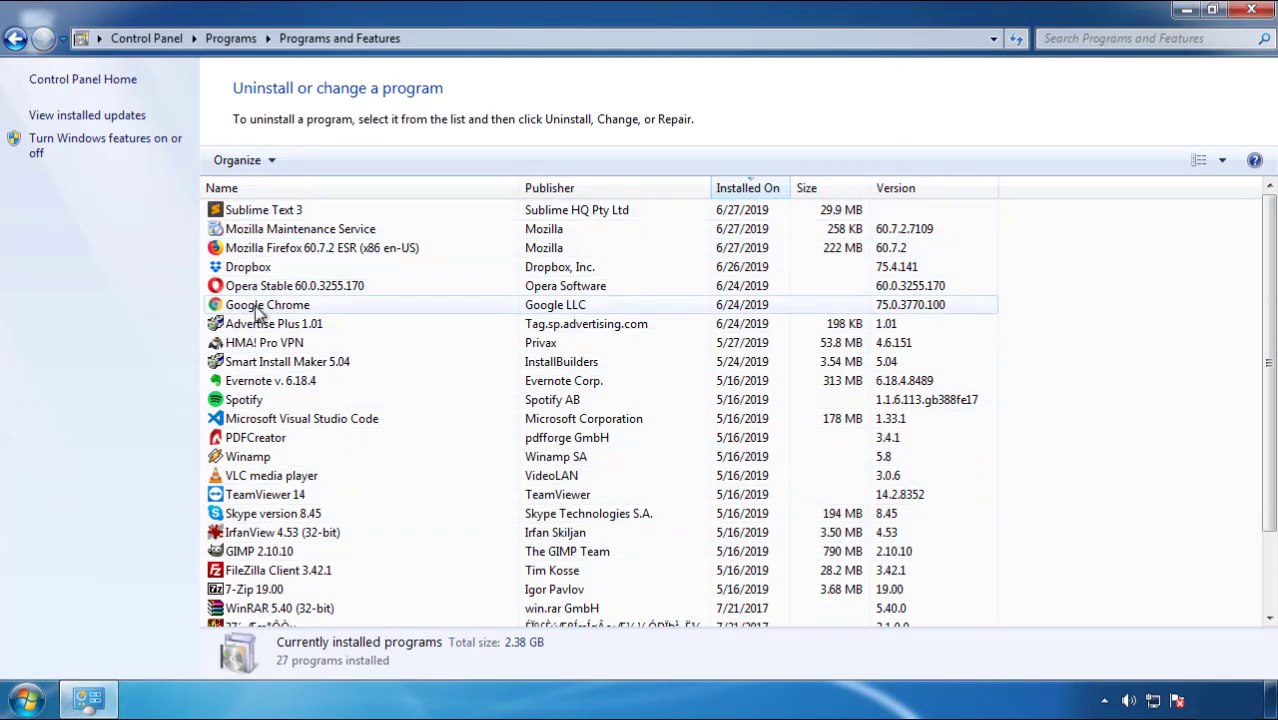
{"action": "left_click", "coordinate": [1252, 12]}
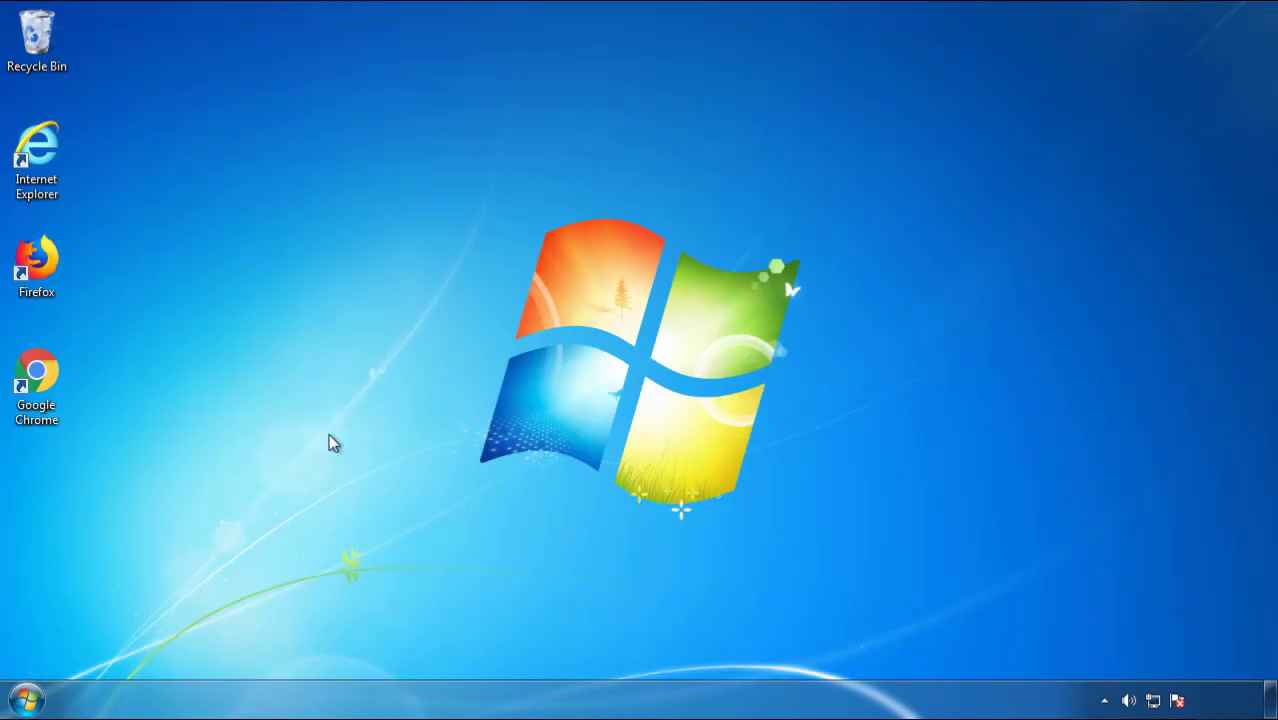
Step: Restart Windows 7 and pick Safe Mode from the boot options menu
{"action": "left_click", "coordinate": [24, 700]}
{"action": "left_click", "coordinate": [348, 648]}
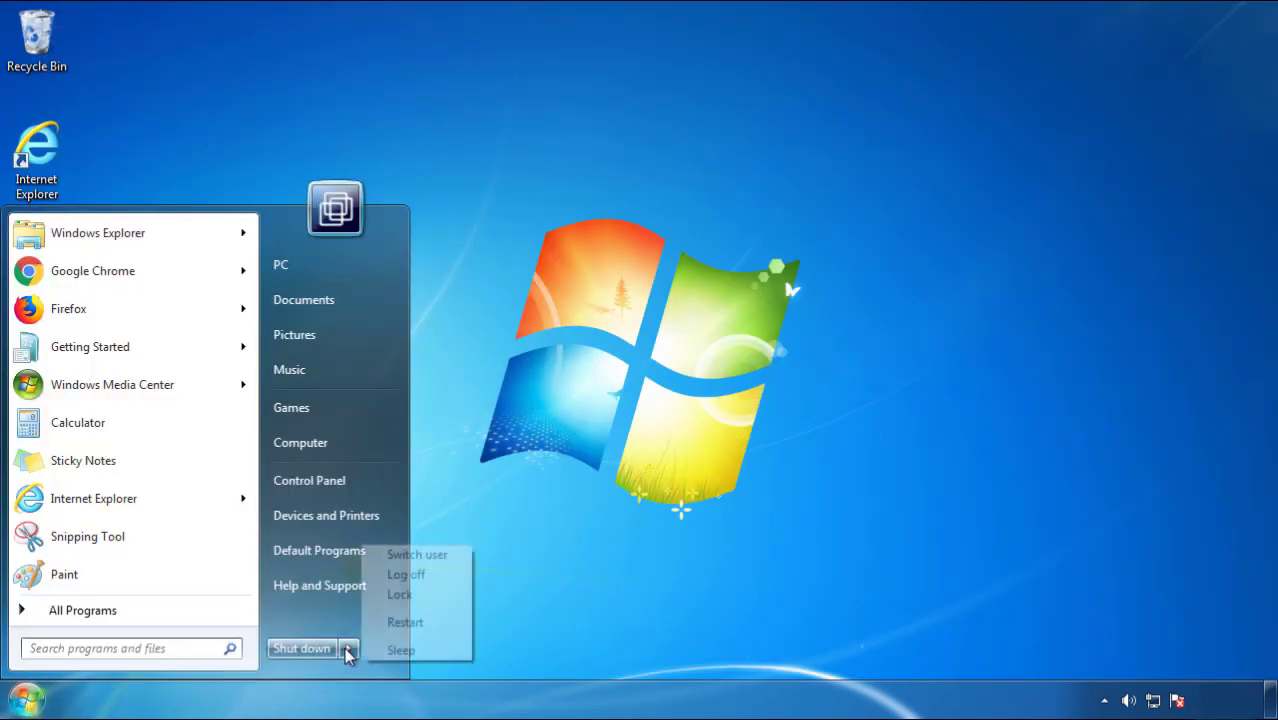
{"action": "left_click", "coordinate": [667, 547]}
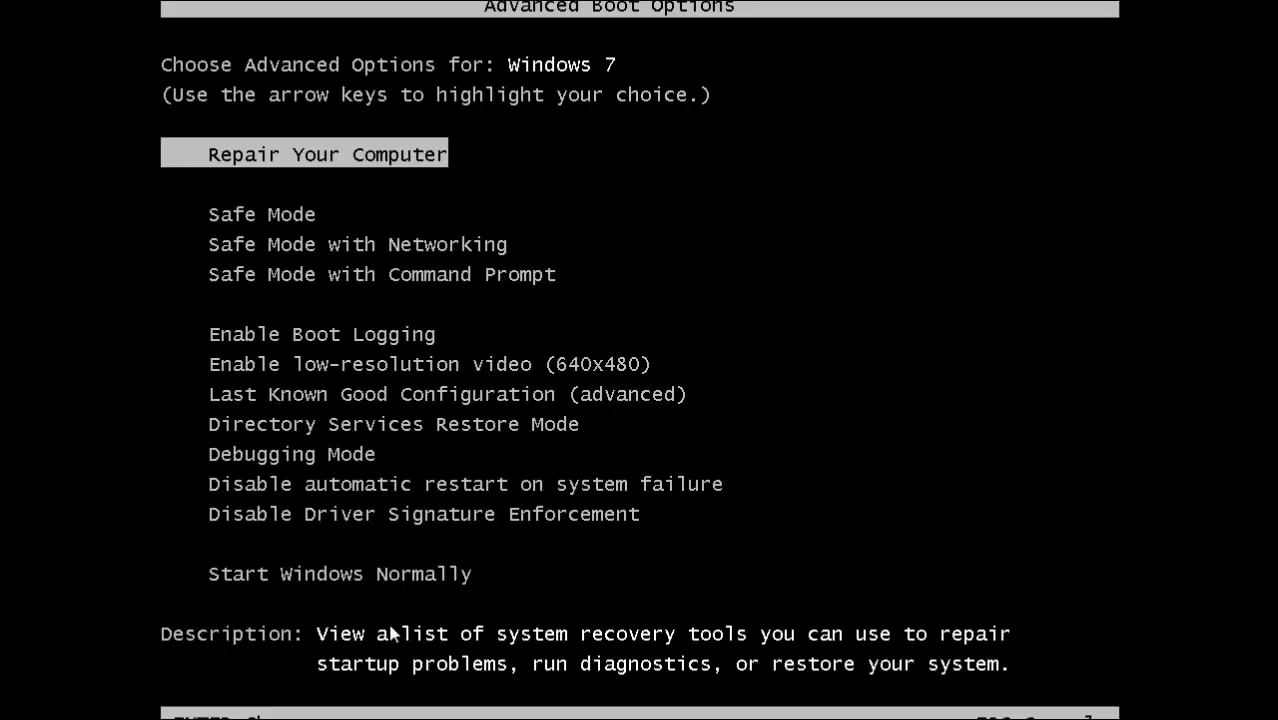
{"action": "key", "text": "Down"}
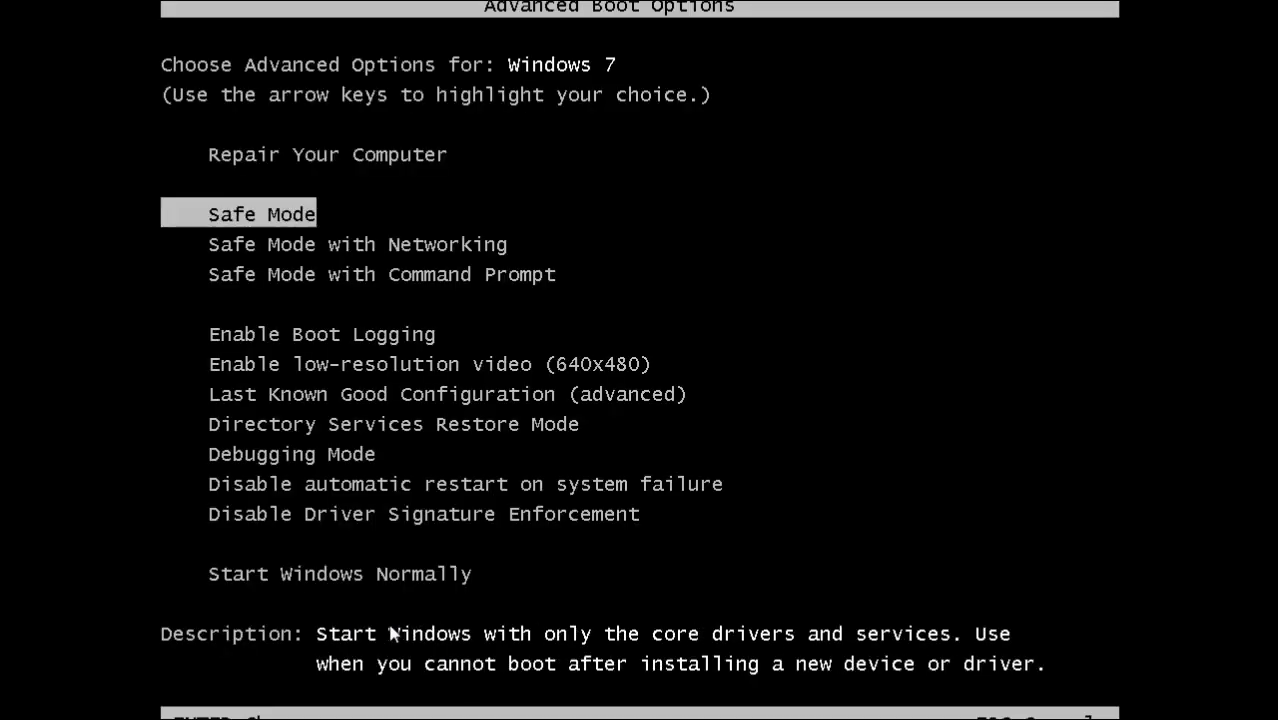
{"action": "key", "text": "Return"}
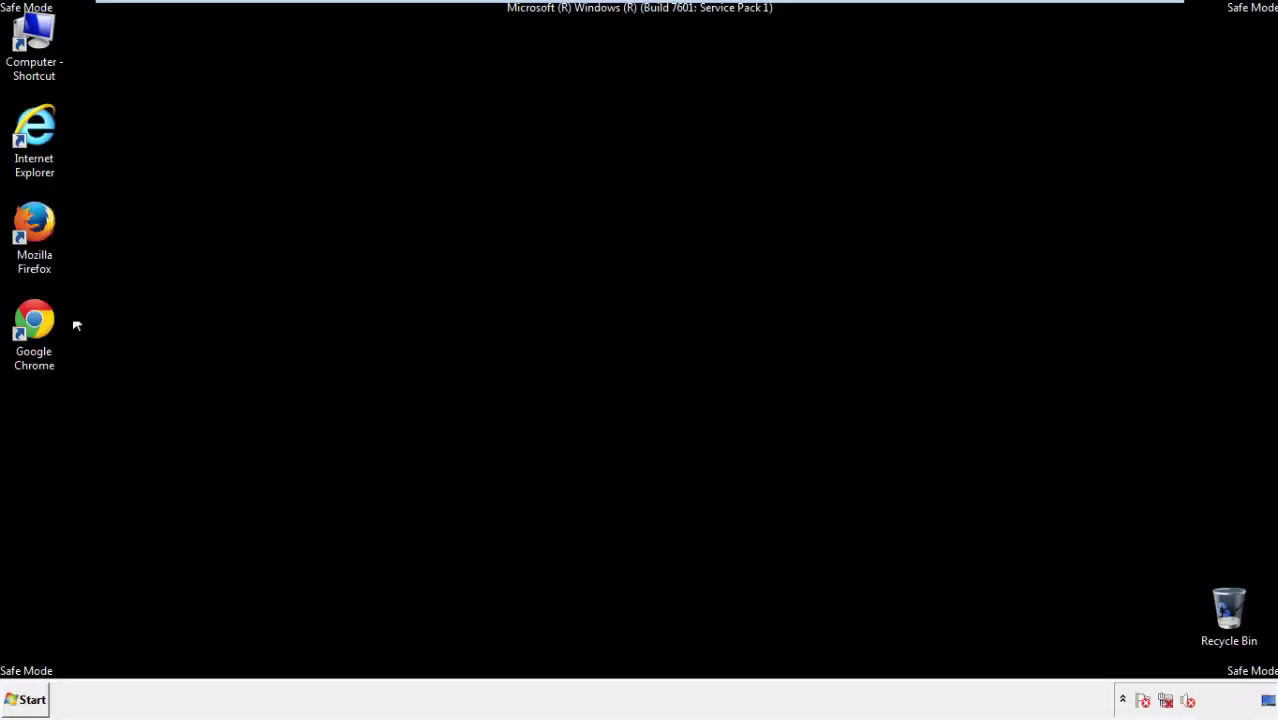
Step: Launch Firefox, decline the default-browser prompt, and keep the menu bar showing
{"action": "double_click", "coordinate": [44, 230]}
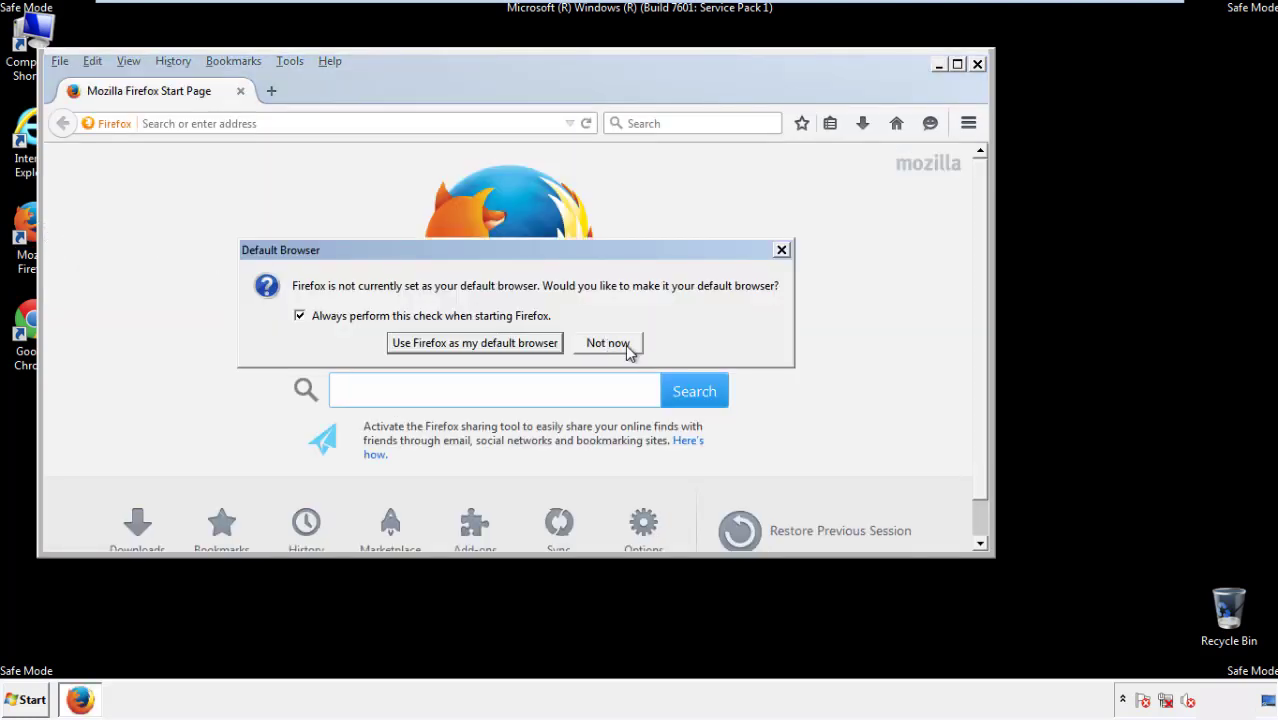
{"action": "left_click", "coordinate": [624, 343]}
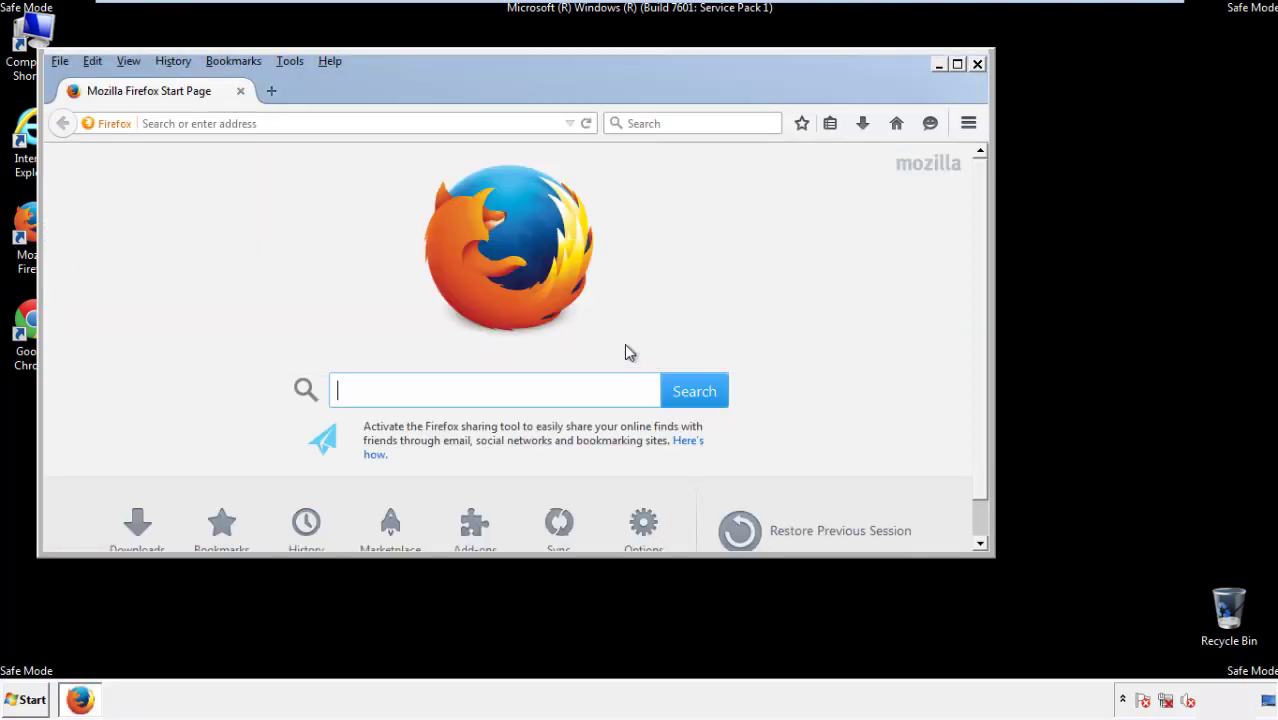
{"action": "right_click", "coordinate": [393, 84]}
{"action": "left_click", "coordinate": [430, 151]}
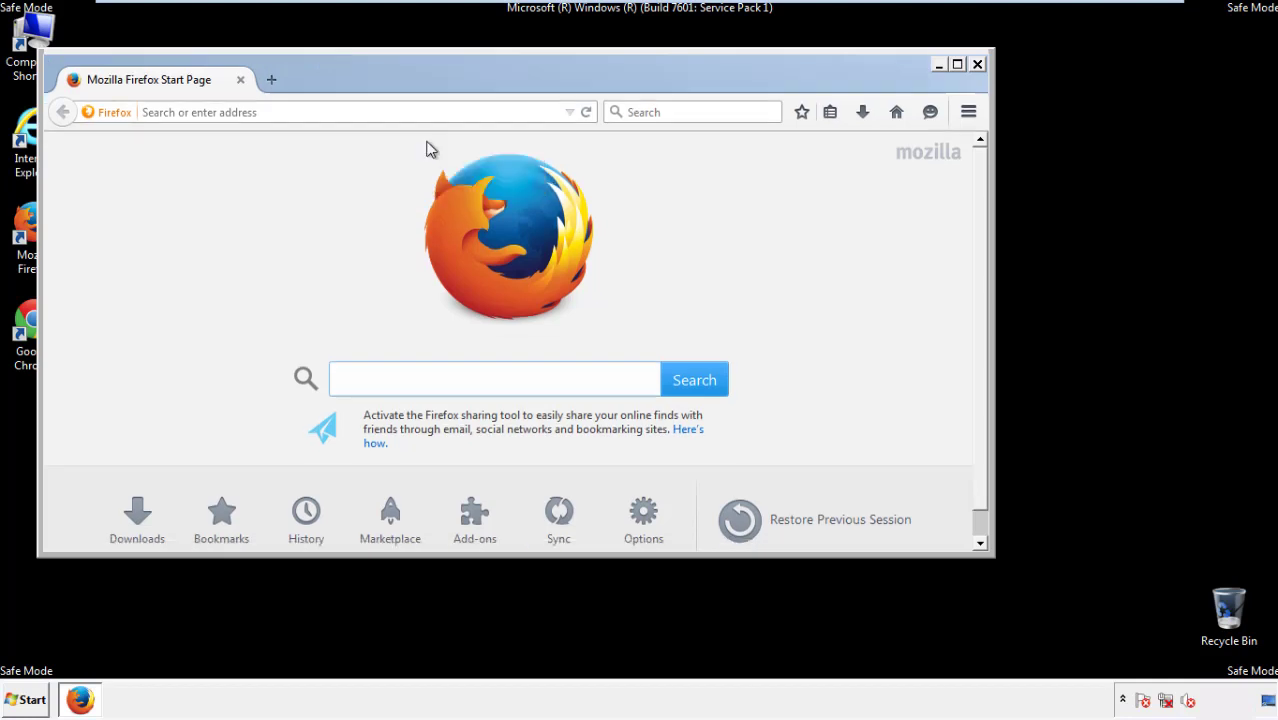
{"action": "right_click", "coordinate": [404, 83]}
{"action": "left_click", "coordinate": [418, 154]}
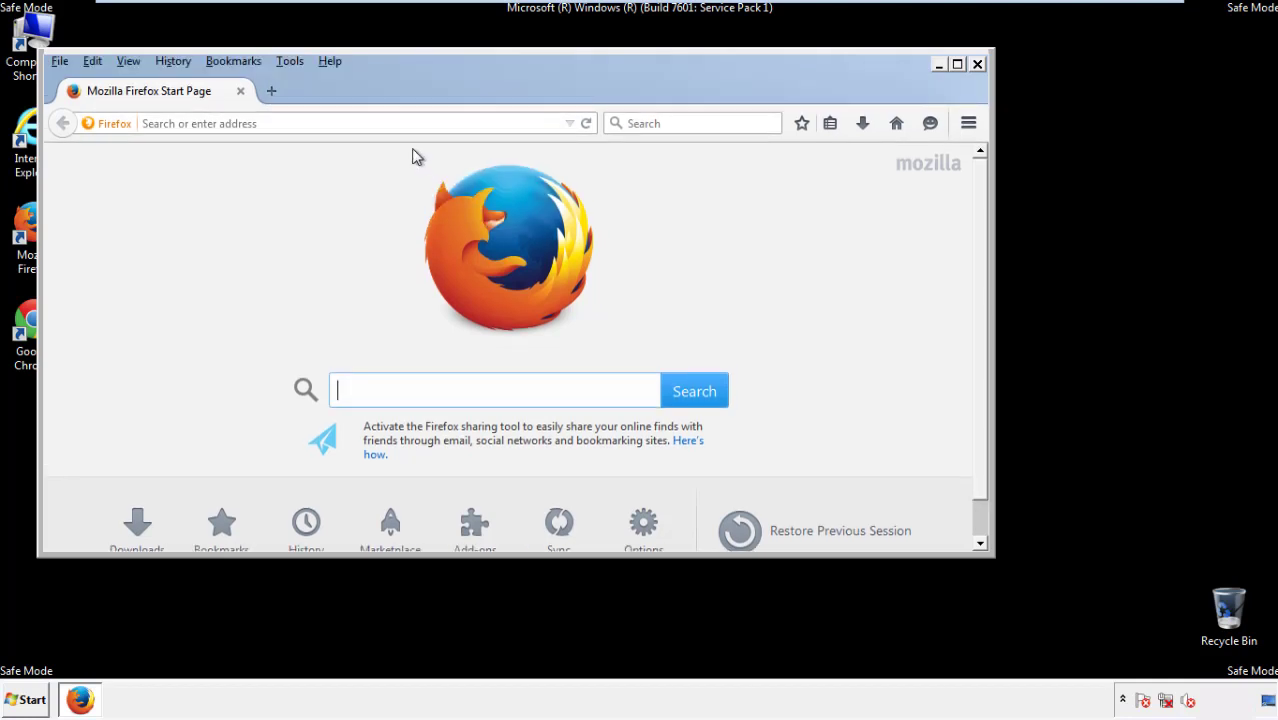
Step: Clear Firefox's recent history for Everything with all data types ticked
{"action": "left_click", "coordinate": [178, 63]}
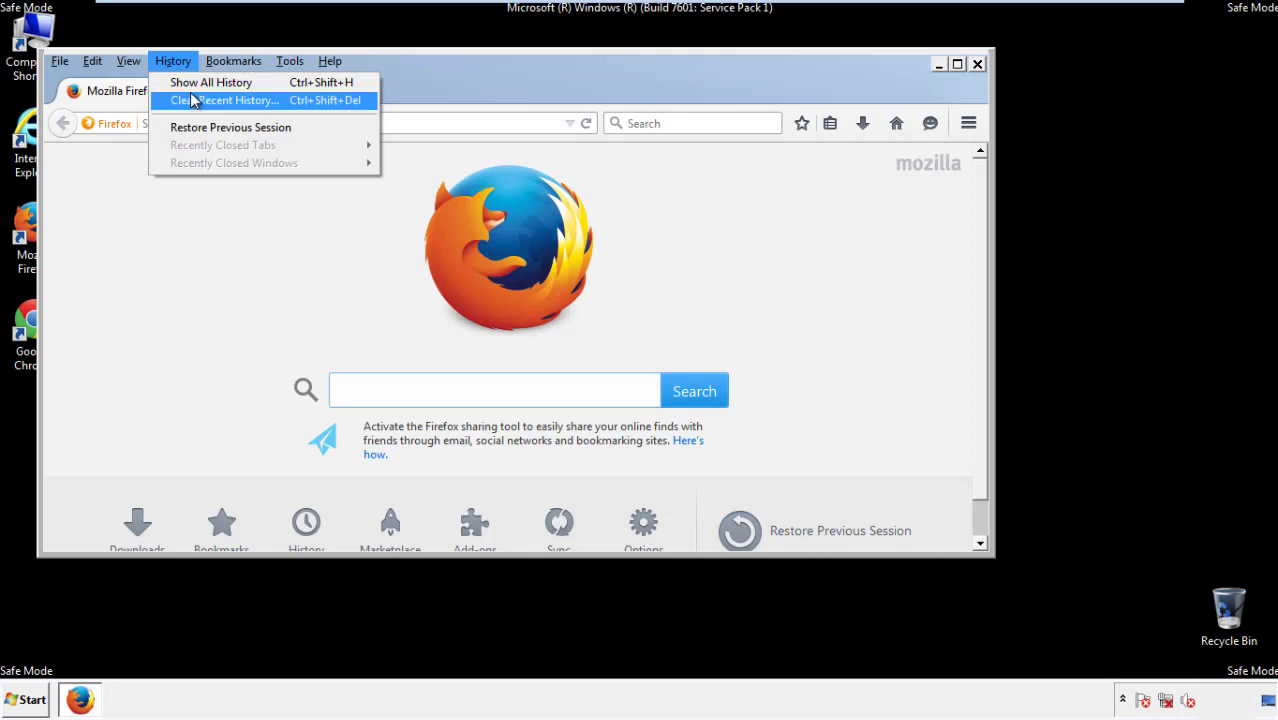
{"action": "left_click", "coordinate": [193, 100]}
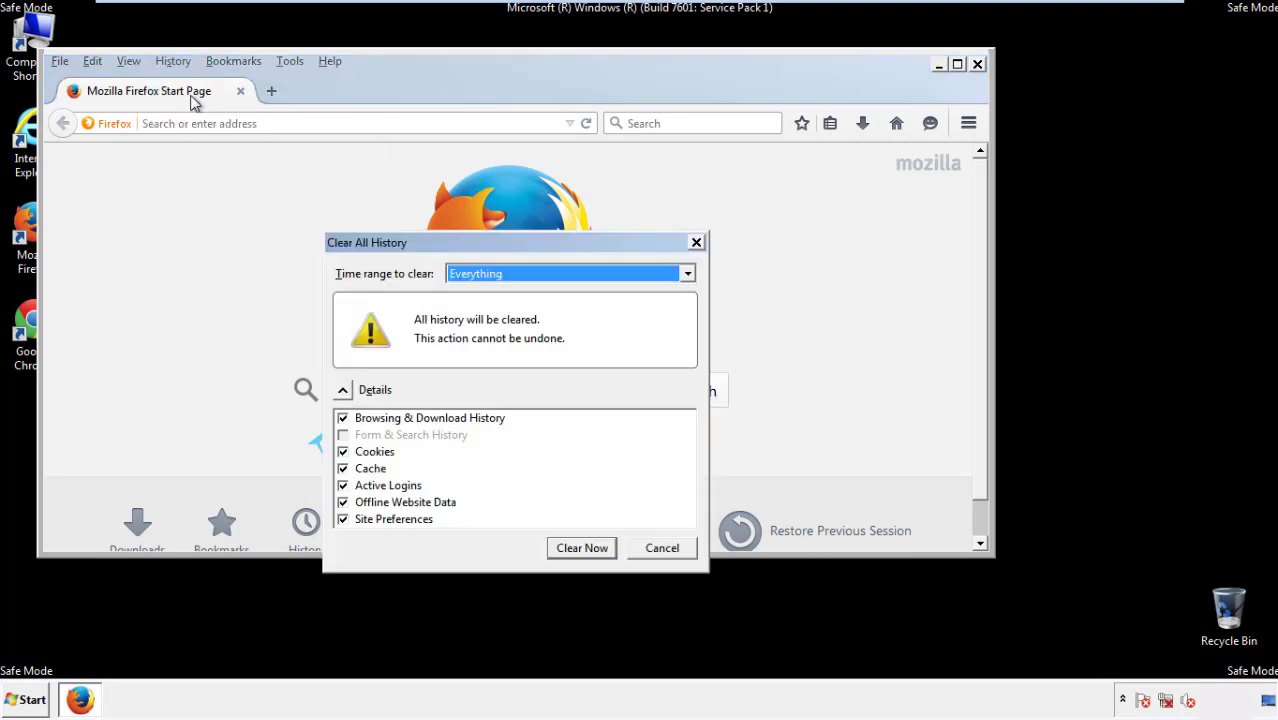
{"action": "left_click", "coordinate": [470, 275]}
{"action": "left_click", "coordinate": [482, 375]}
{"action": "left_click", "coordinate": [342, 502]}
{"action": "left_click", "coordinate": [342, 502]}
{"action": "left_click", "coordinate": [343, 520]}
{"action": "left_click", "coordinate": [343, 520]}
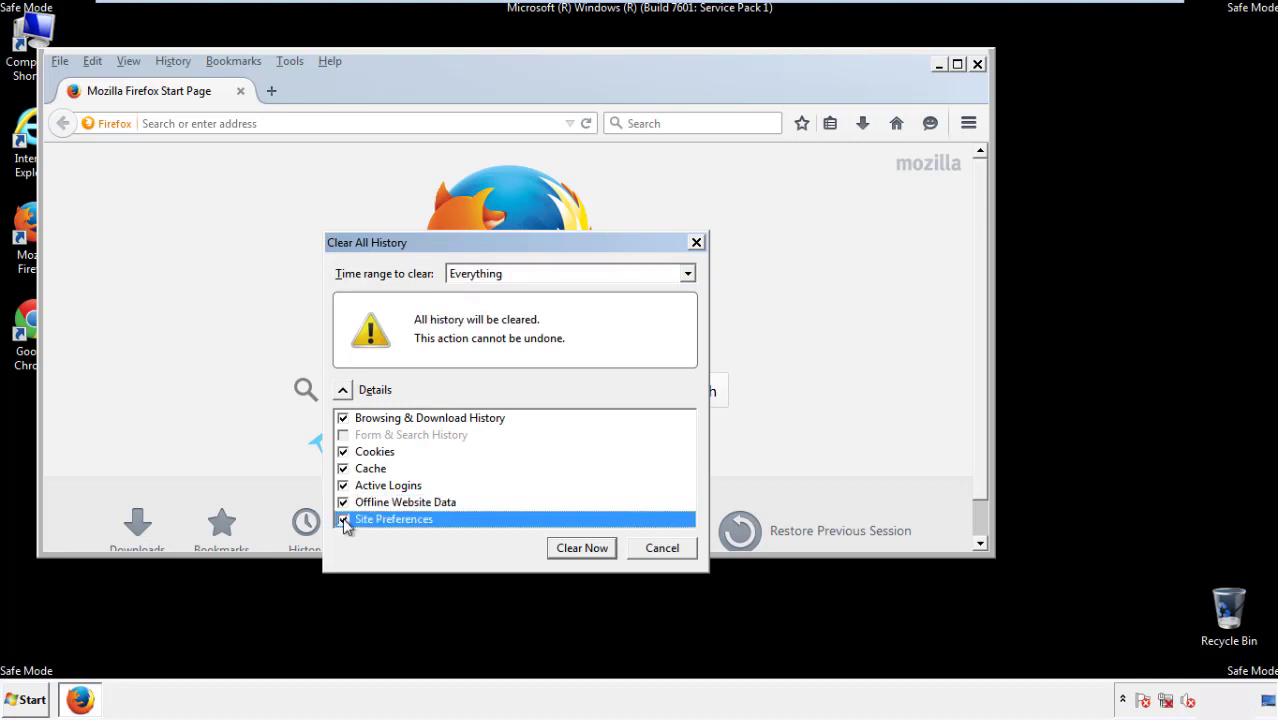
{"action": "left_click", "coordinate": [581, 548]}
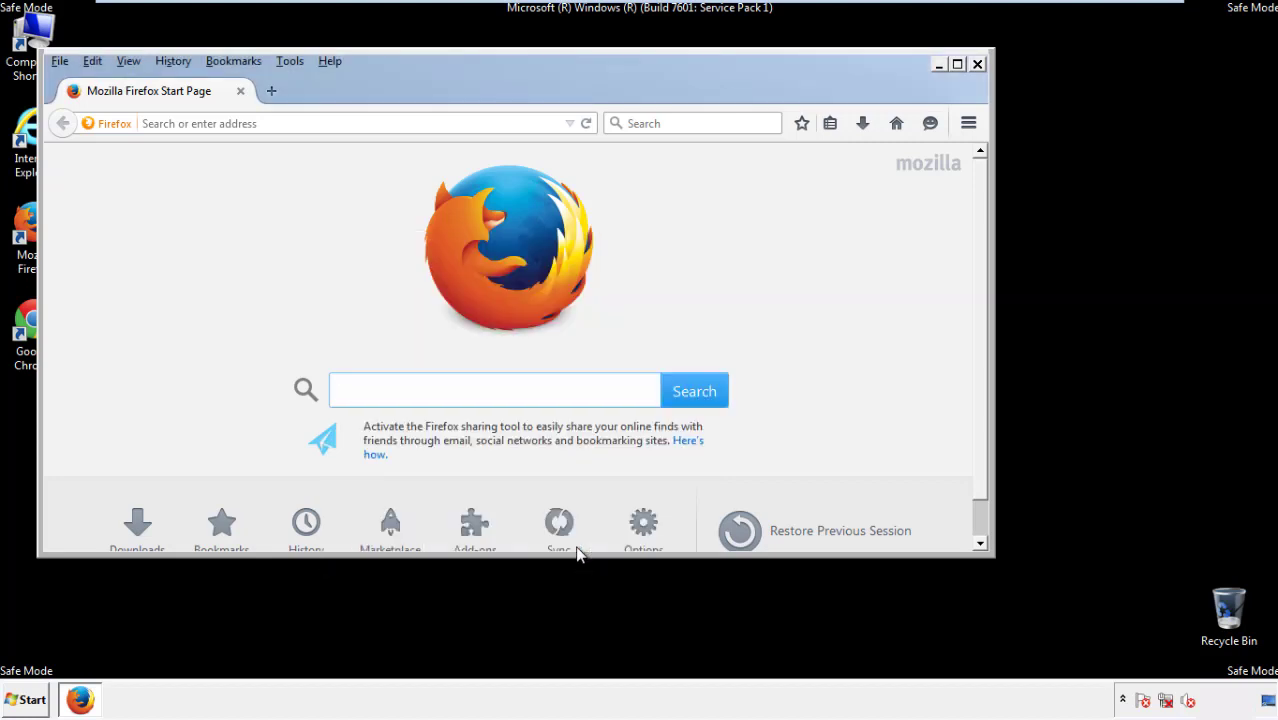
Step: Refresh Firefox to its default settings from the Troubleshooting Information page
{"action": "left_click", "coordinate": [329, 61]}
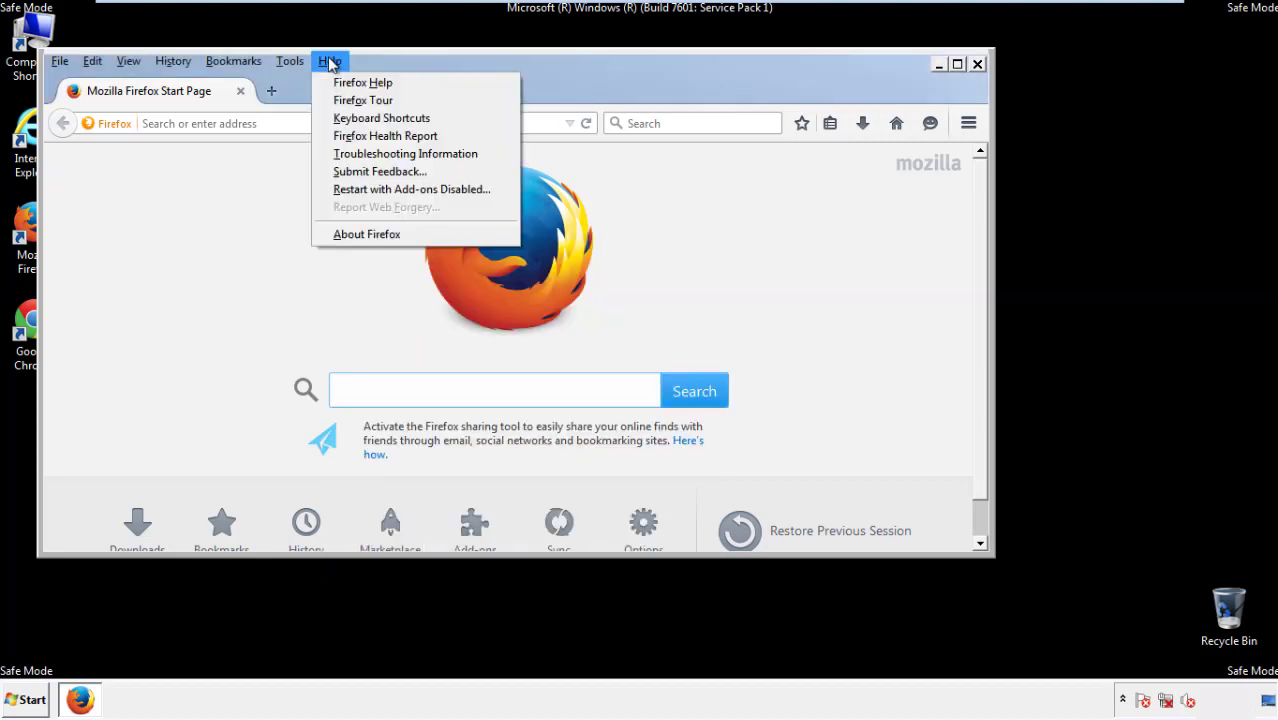
{"action": "left_click", "coordinate": [369, 153]}
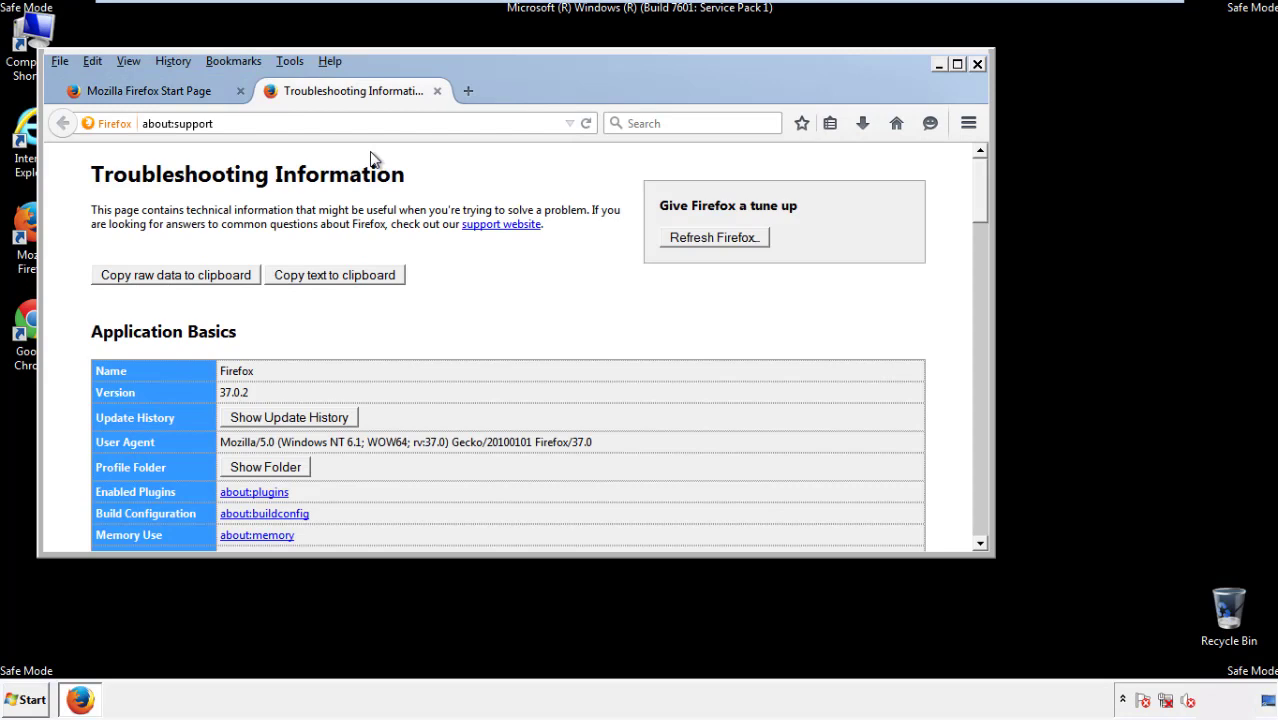
{"action": "left_click", "coordinate": [741, 240]}
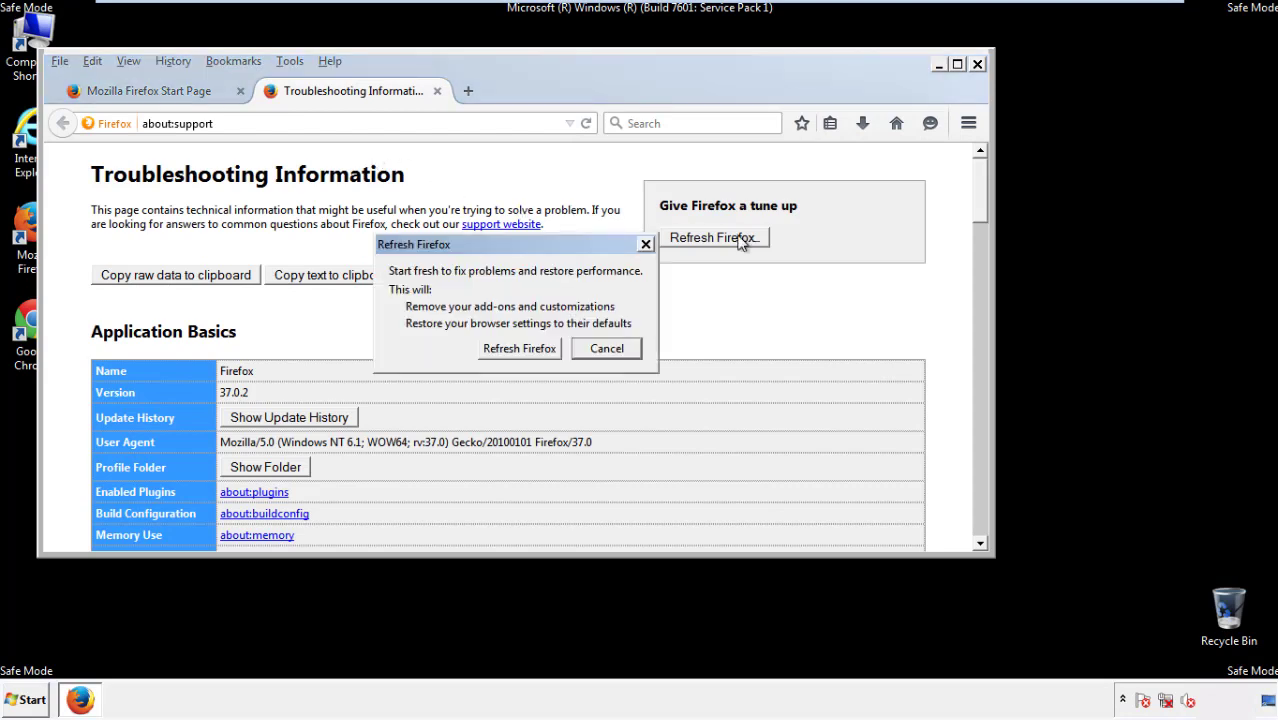
{"action": "left_click", "coordinate": [519, 349]}
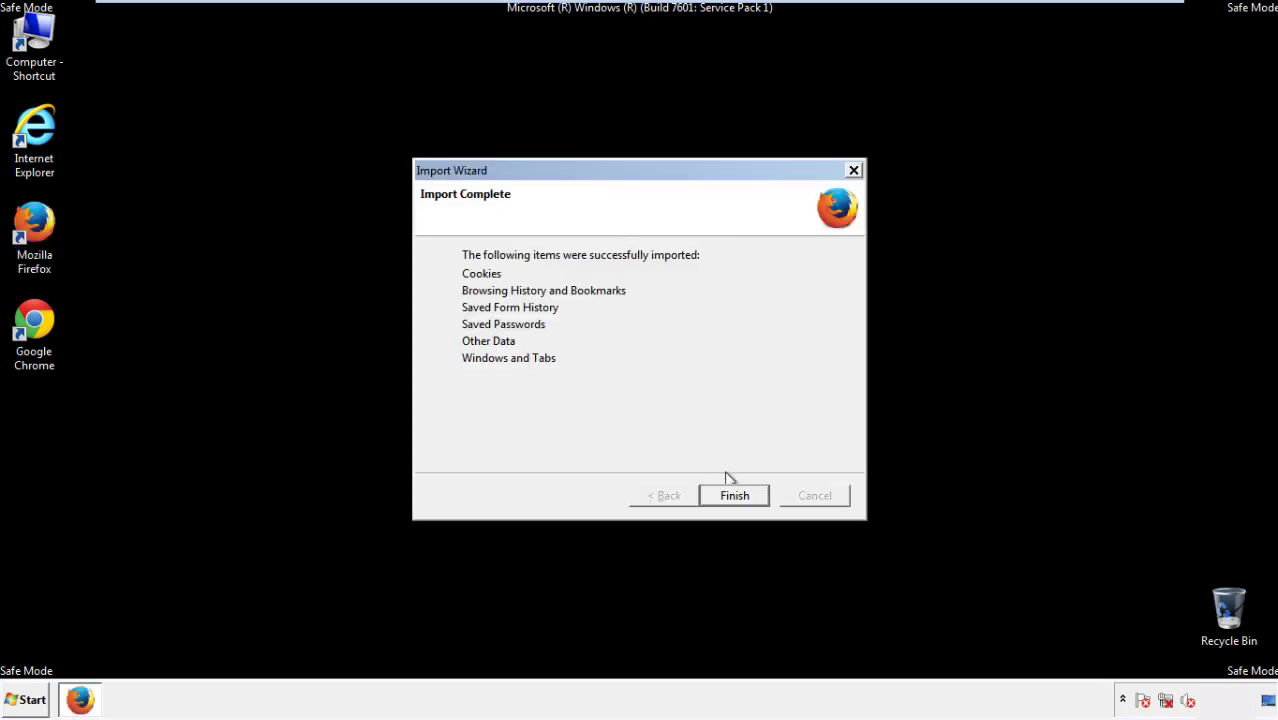
Step: Finish the refresh, decline the default-browser prompt, close Firefox, and select the Chrome shortcut
{"action": "left_click", "coordinate": [735, 496]}
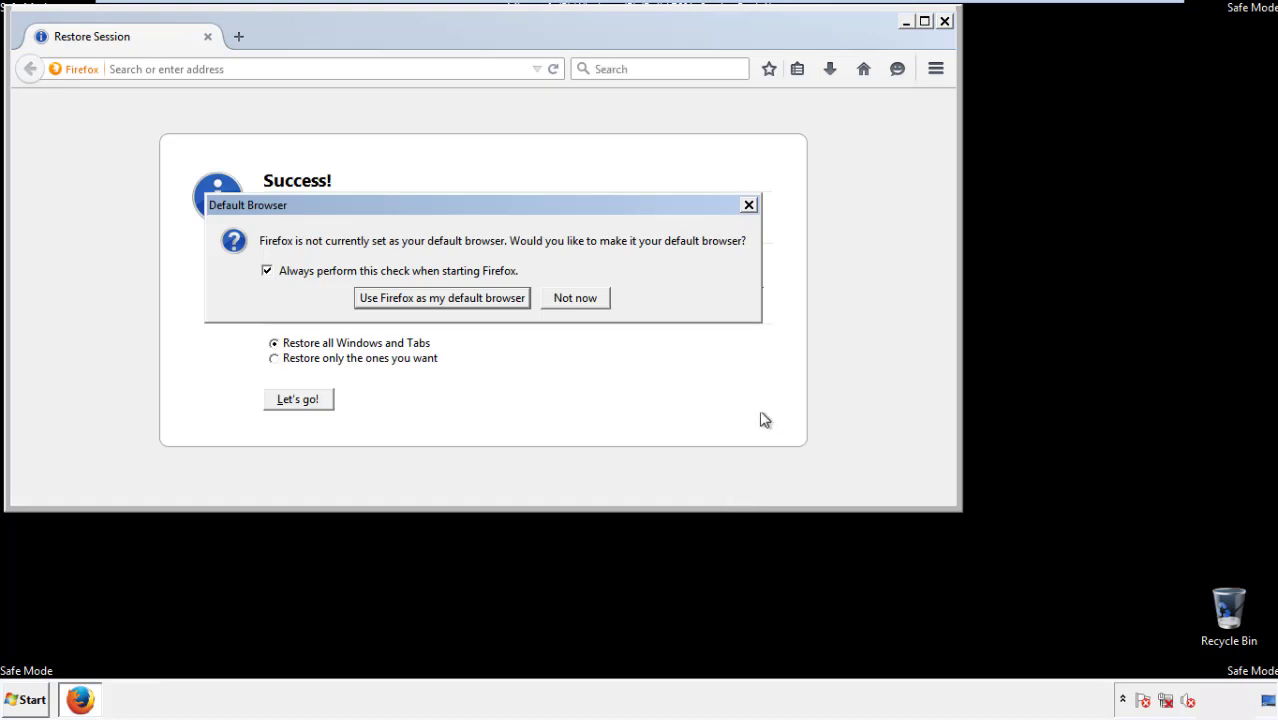
{"action": "left_click", "coordinate": [575, 298]}
{"action": "left_click", "coordinate": [944, 21]}
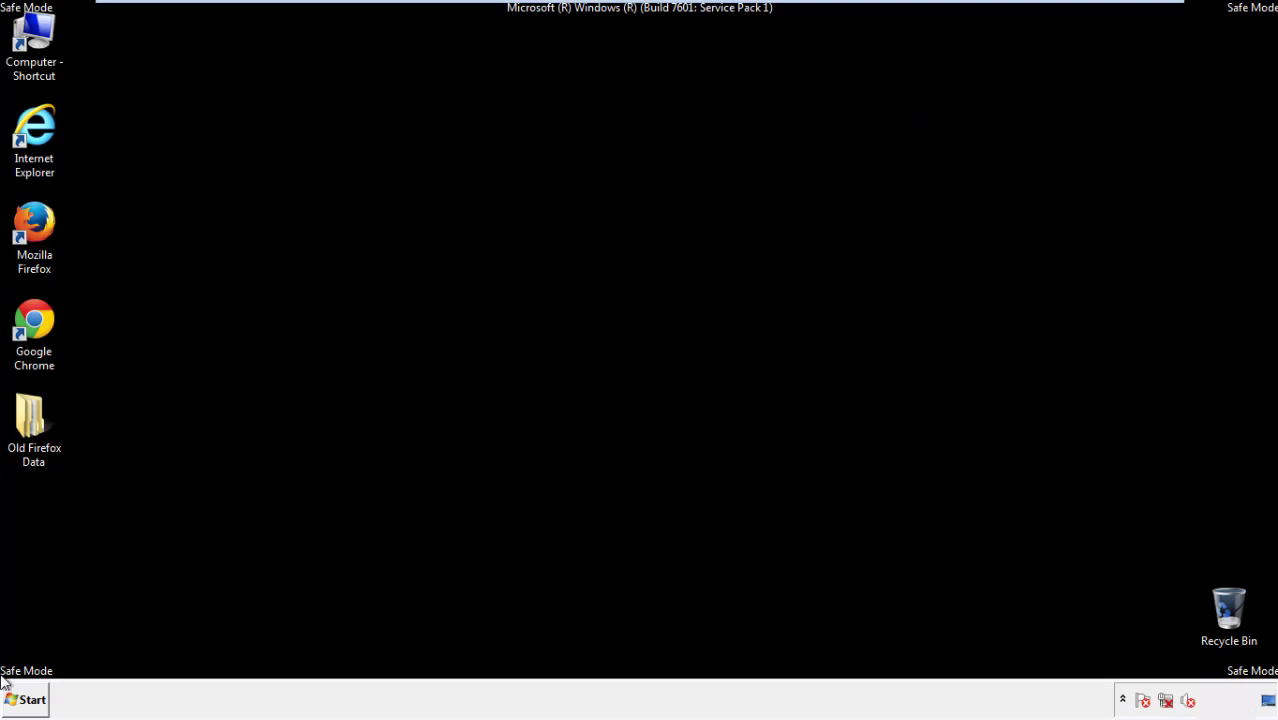
{"action": "left_click", "coordinate": [31, 318]}
Step: Launch Chrome, dismiss the default-browser prompt, and go to the History section of Settings
{"action": "double_click", "coordinate": [31, 318]}
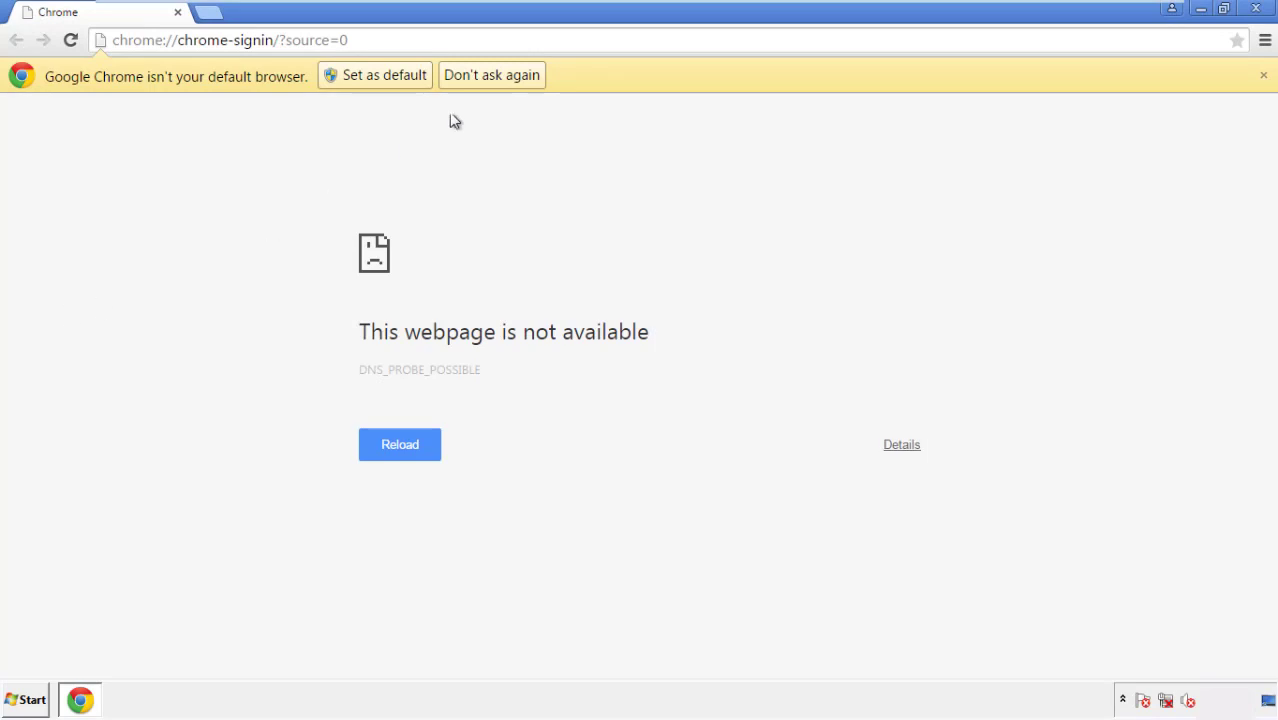
{"action": "left_click", "coordinate": [491, 75]}
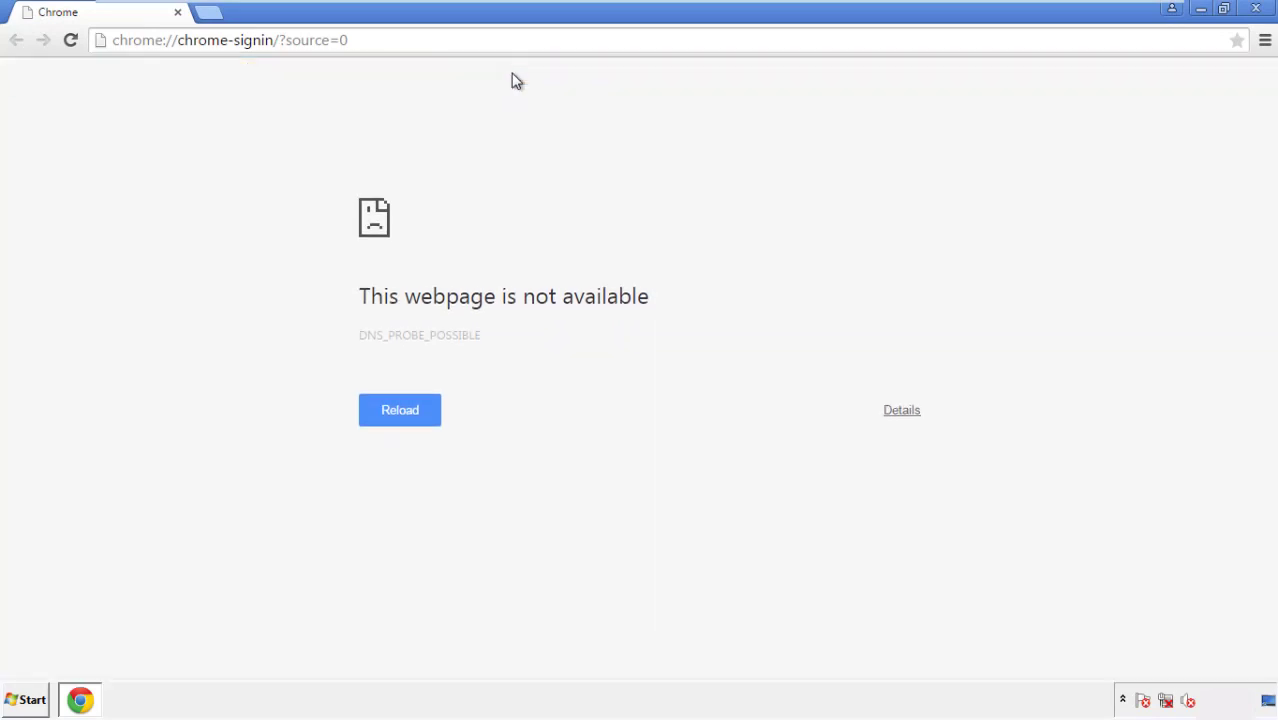
{"action": "left_click", "coordinate": [1265, 42]}
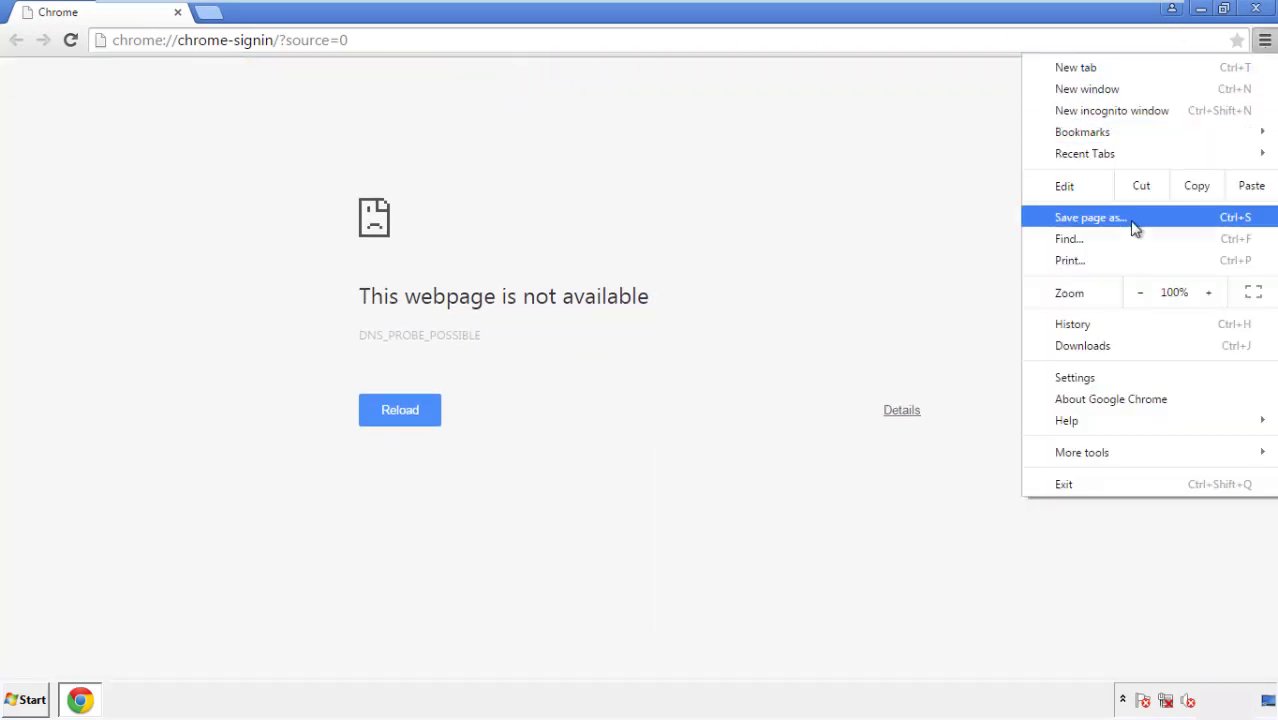
{"action": "left_click", "coordinate": [1080, 377]}
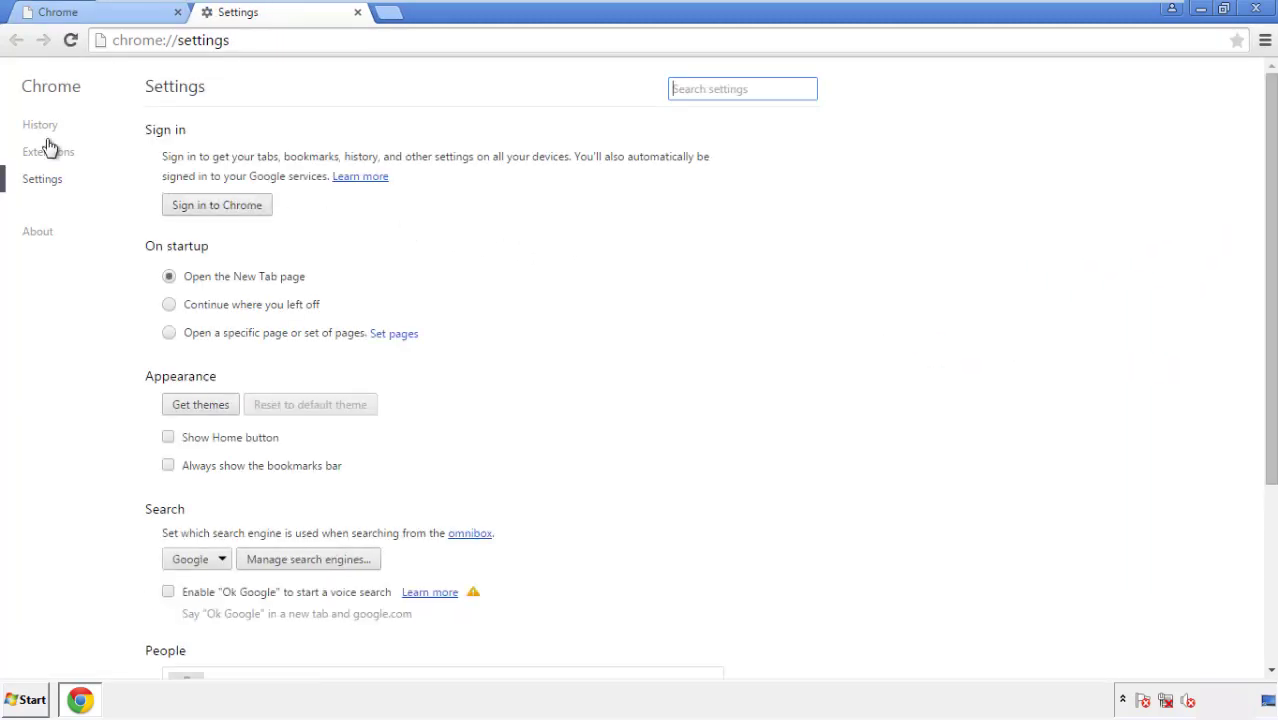
{"action": "left_click", "coordinate": [46, 128]}
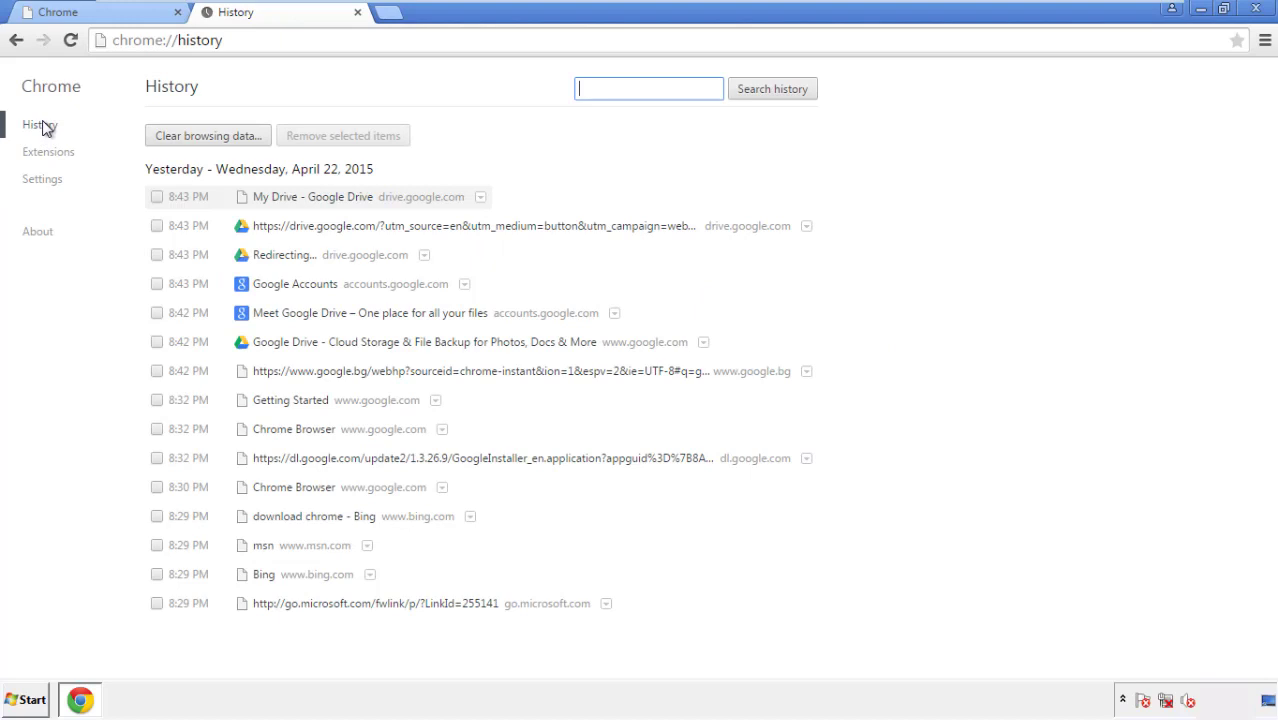
Step: Clear browsing data from the beginning of time, including autofill form data
{"action": "left_click", "coordinate": [190, 139]}
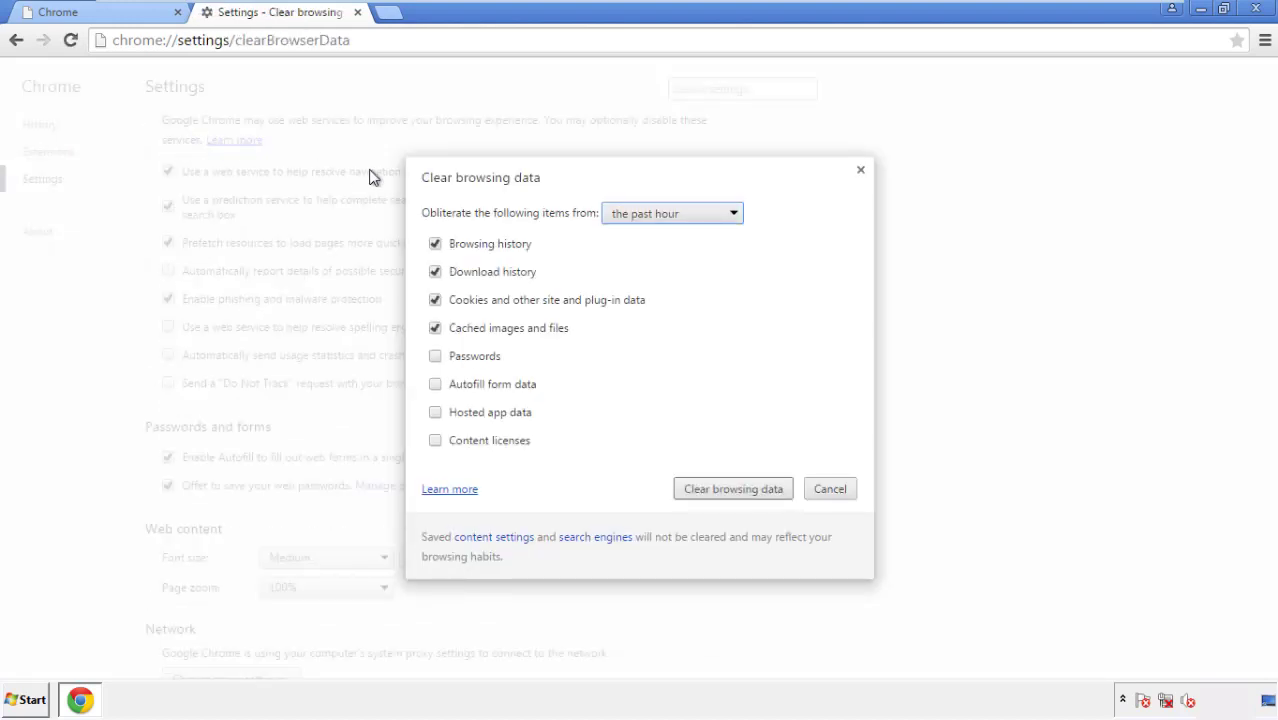
{"action": "left_click", "coordinate": [643, 216]}
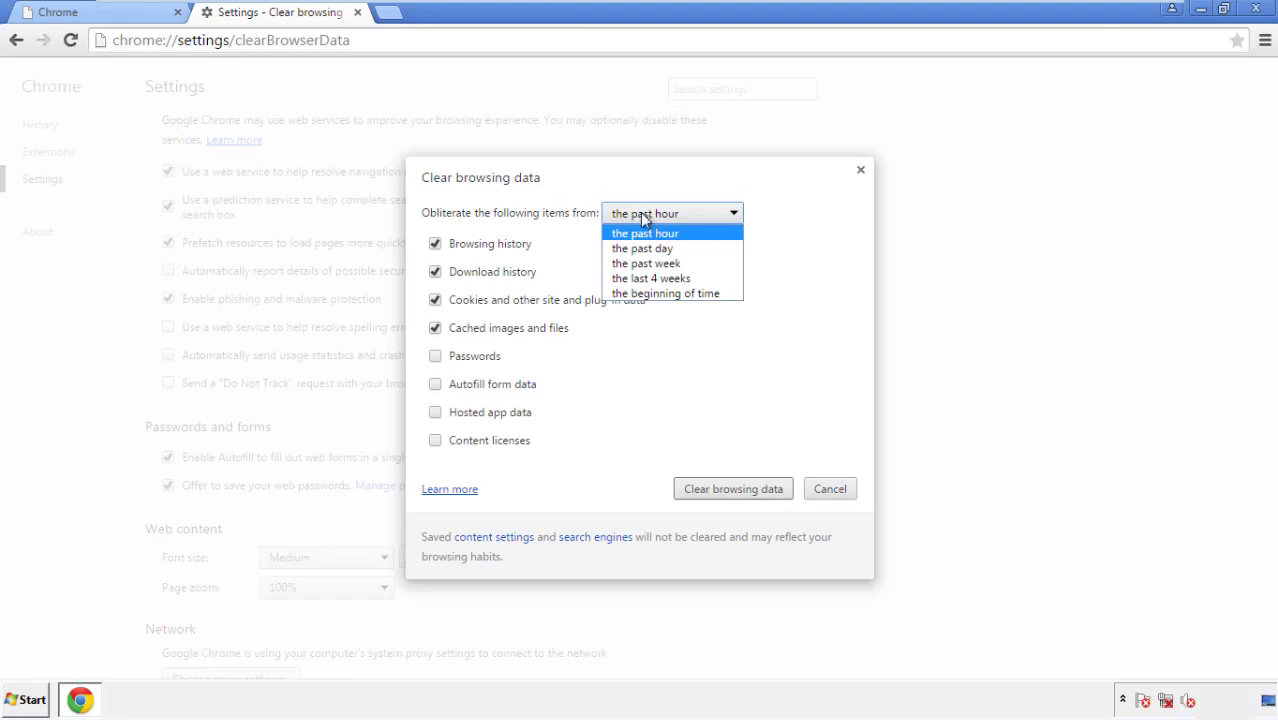
{"action": "left_click", "coordinate": [641, 295]}
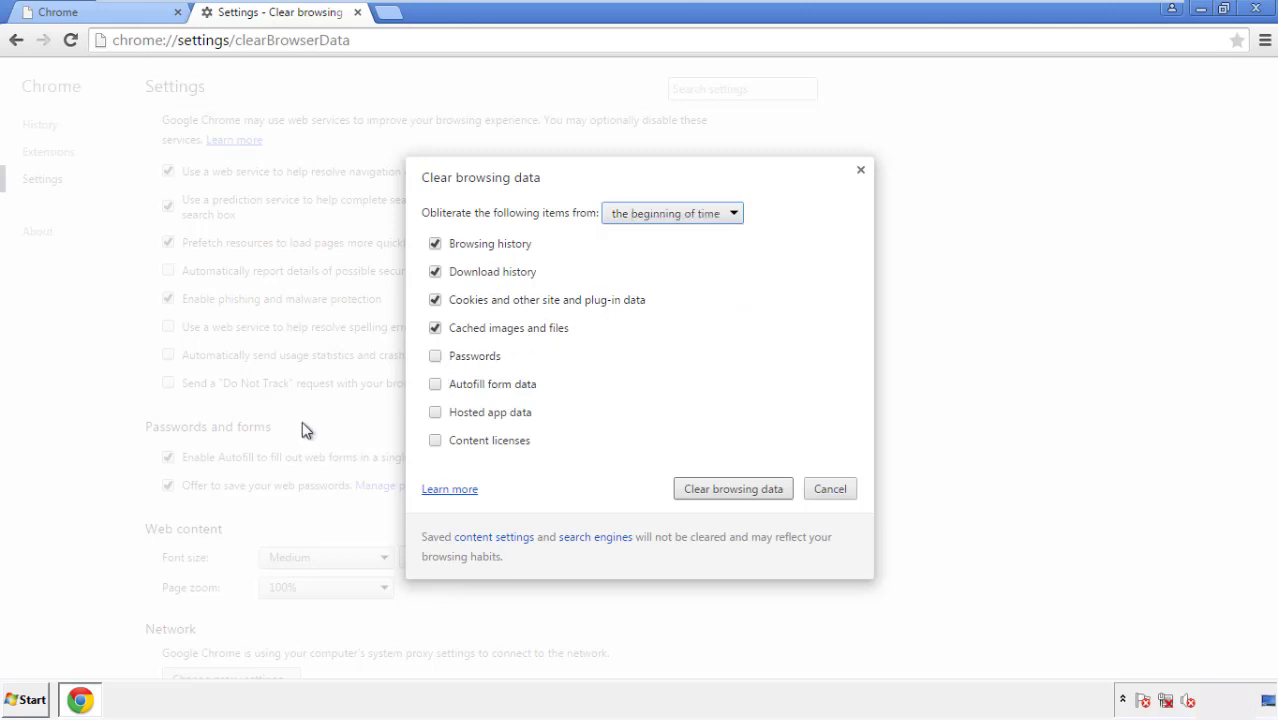
{"action": "left_click", "coordinate": [436, 385]}
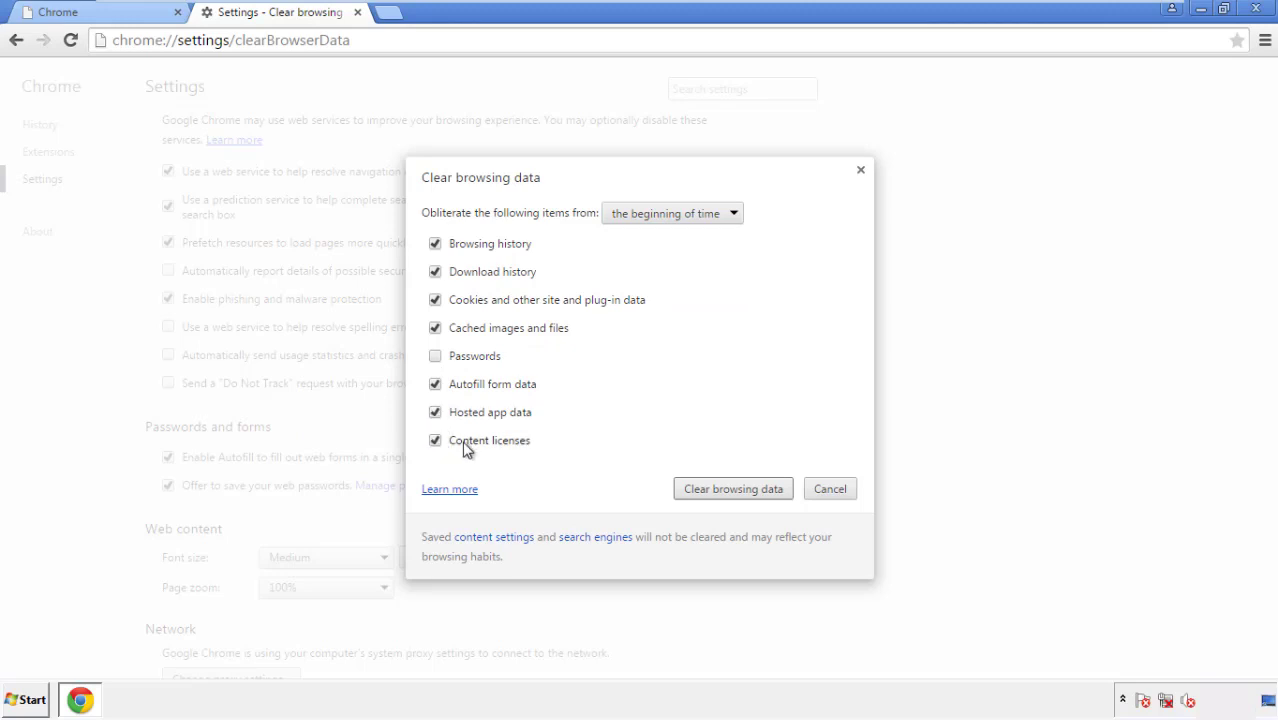
{"action": "left_click", "coordinate": [718, 492]}
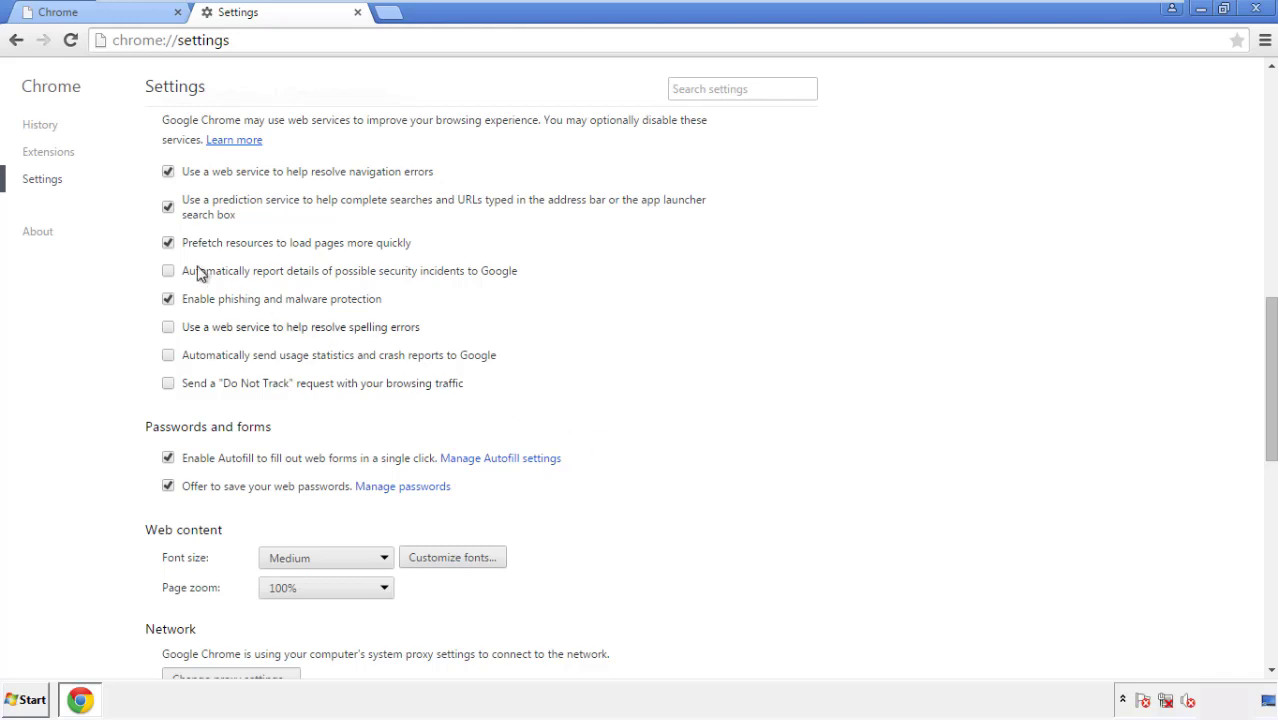
Step: Reset Chrome's settings to their defaults from the bottom of Settings, then close Chrome
{"action": "left_click_drag", "start_coordinate": [1270, 318], "coordinate": [1247, 557]}
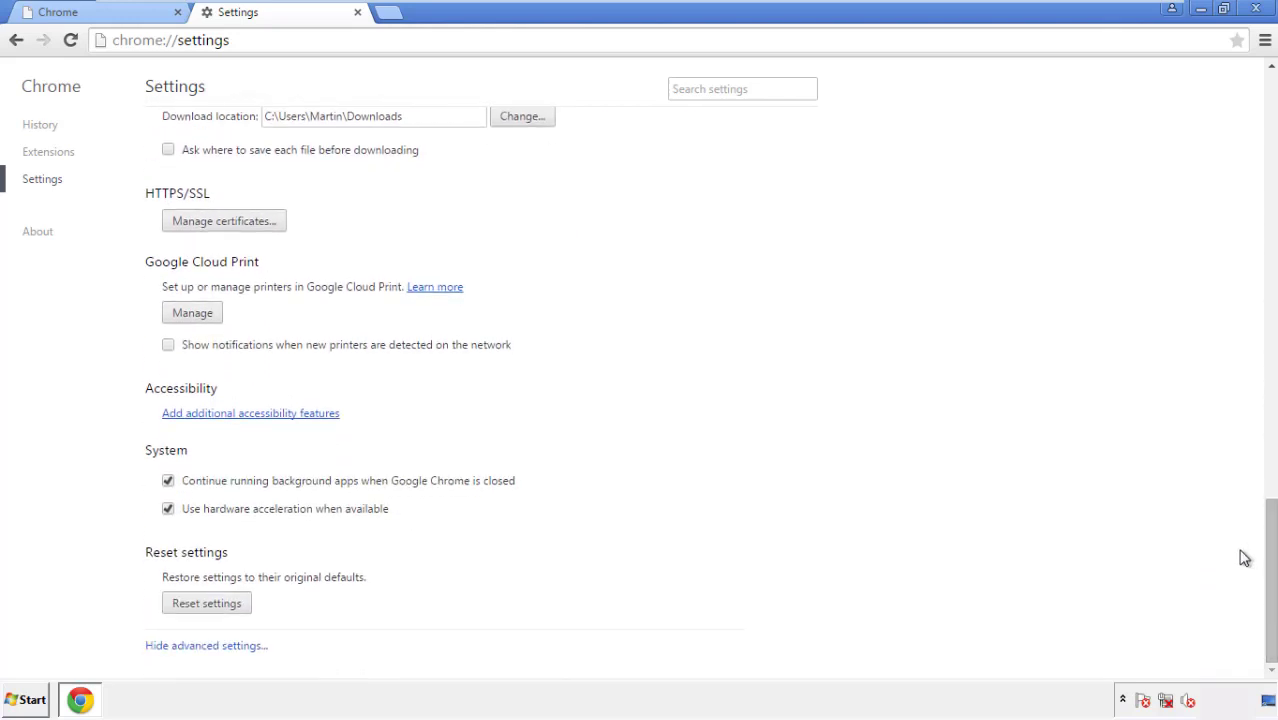
{"action": "left_click", "coordinate": [241, 612]}
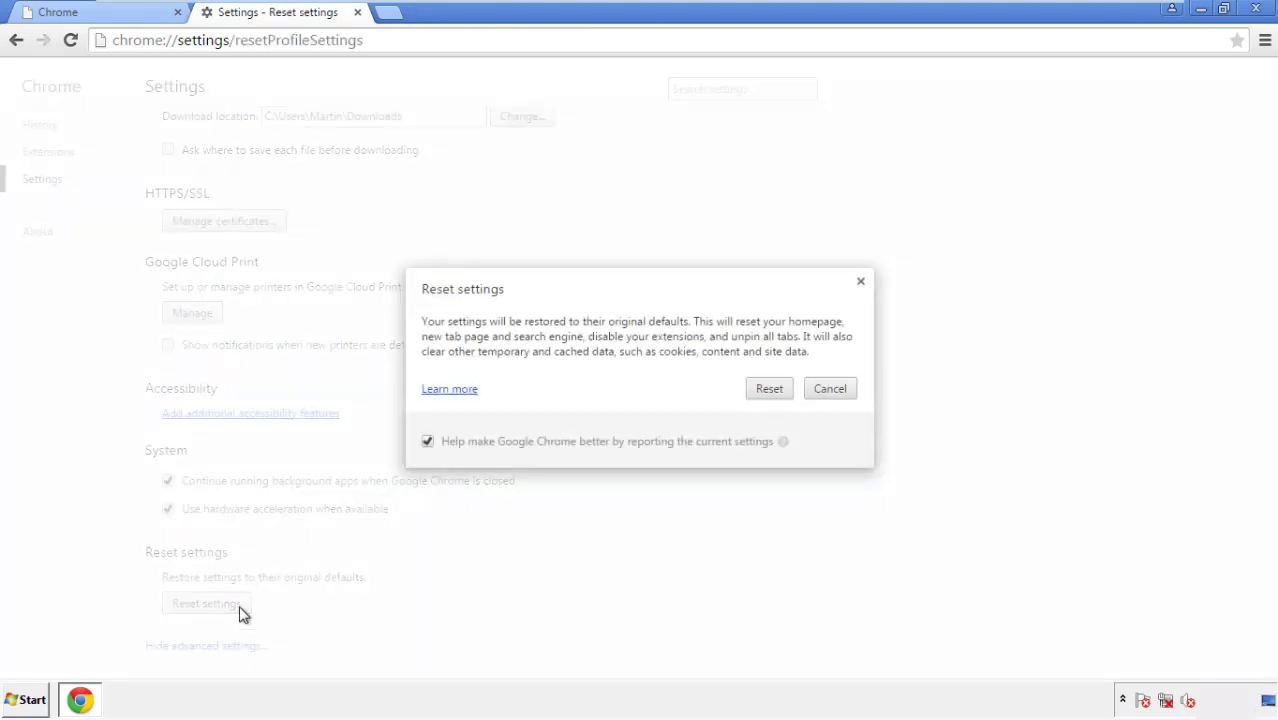
{"action": "left_click", "coordinate": [770, 390]}
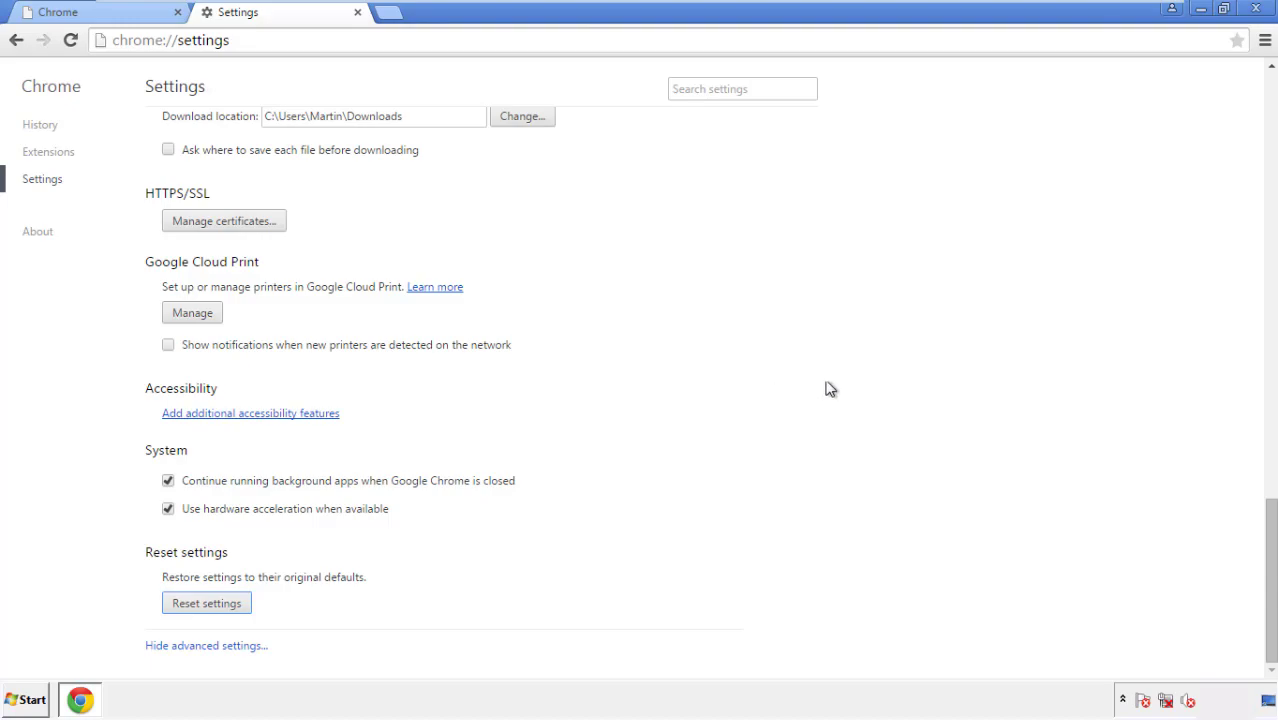
{"action": "left_click", "coordinate": [1255, 8]}
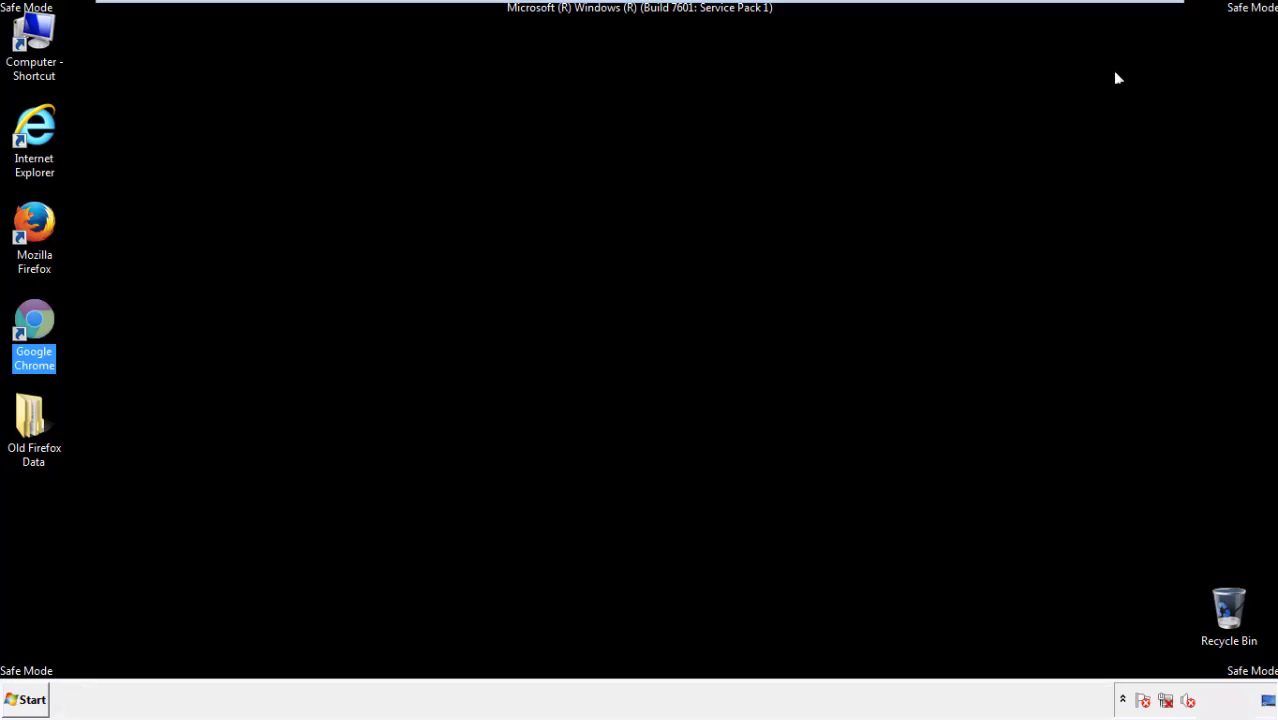
Step: Launch Firefox, remove the Search Mine extension in the Add-ons Manager, and close Firefox
{"action": "left_click", "coordinate": [689, 323]}
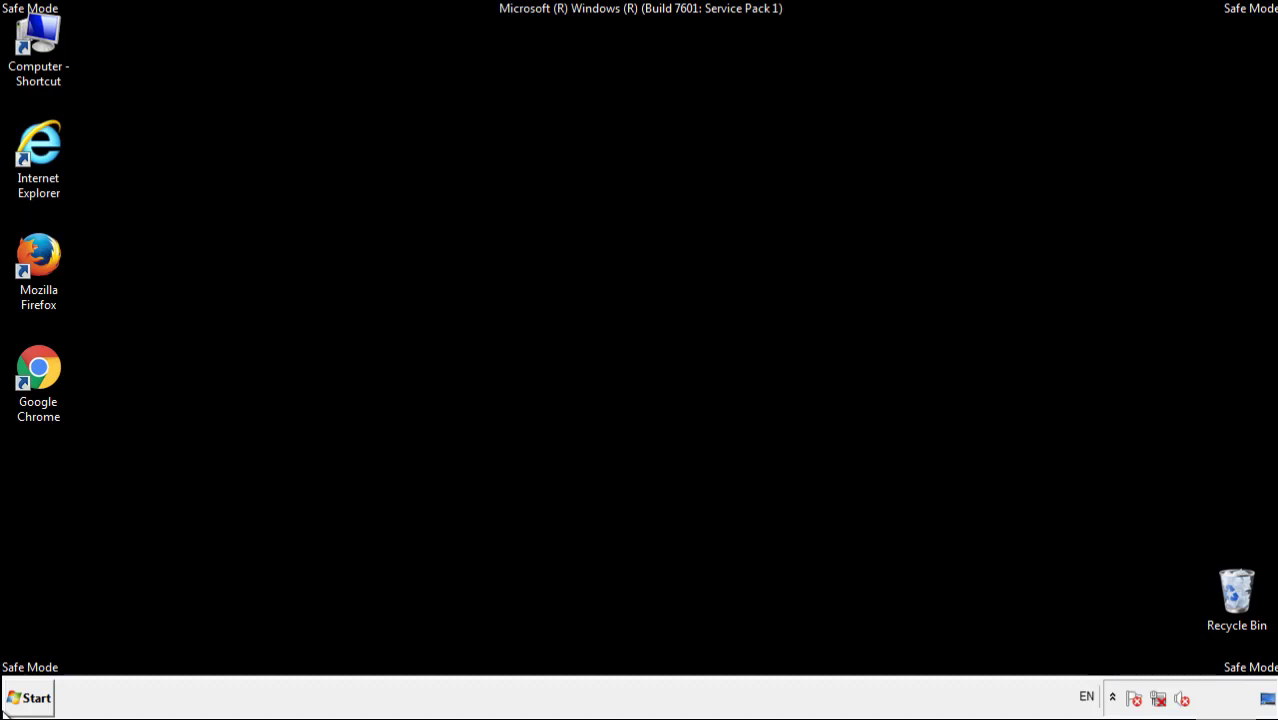
{"action": "double_click", "coordinate": [49, 248]}
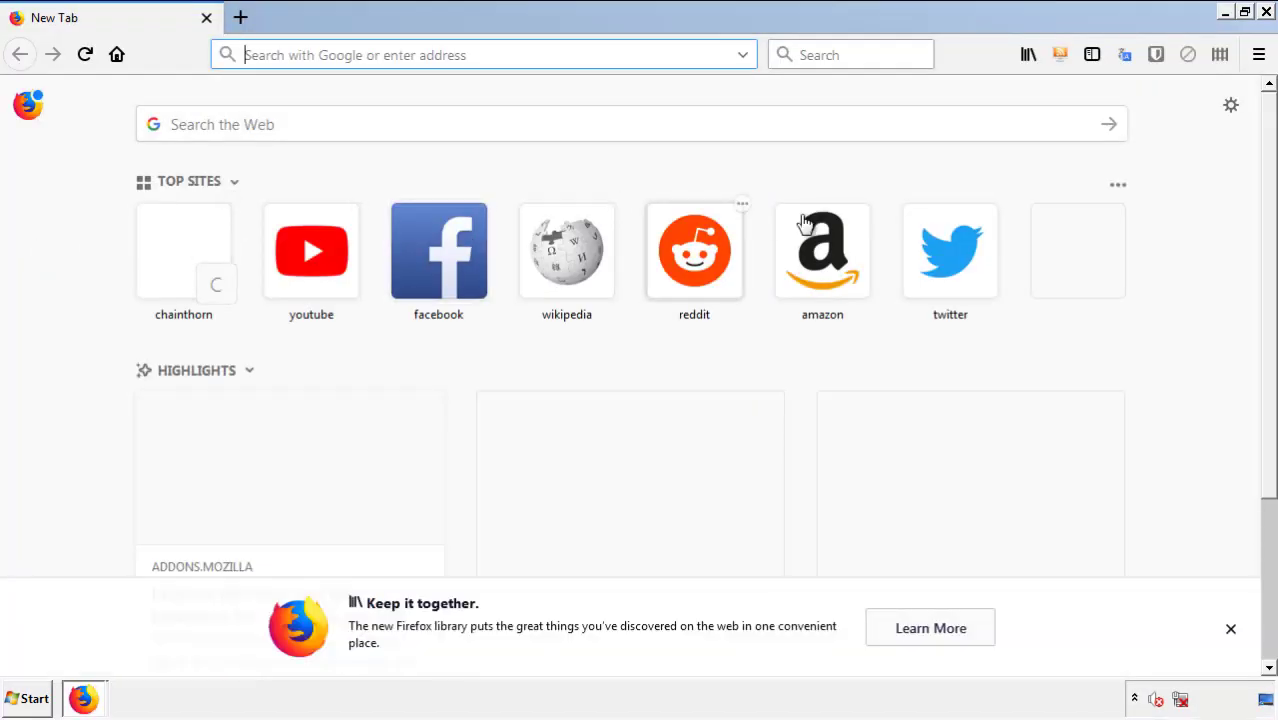
{"action": "left_click", "coordinate": [1259, 54]}
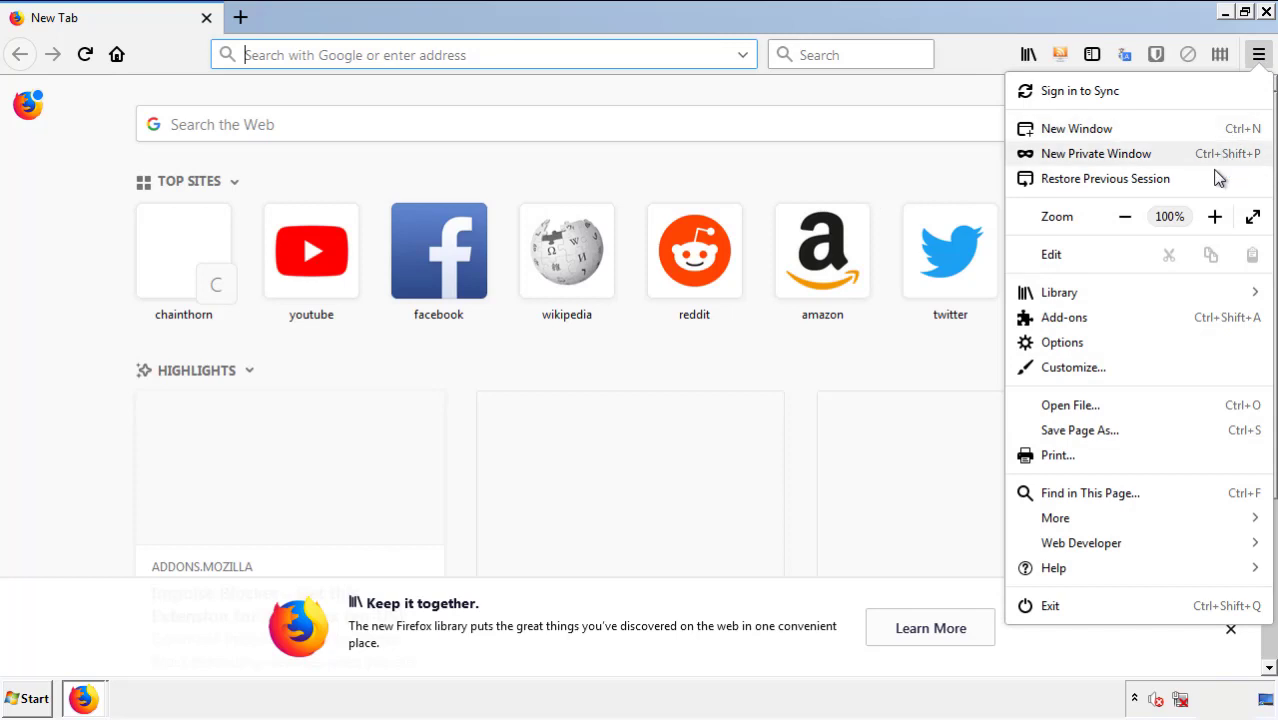
{"action": "left_click", "coordinate": [1179, 328]}
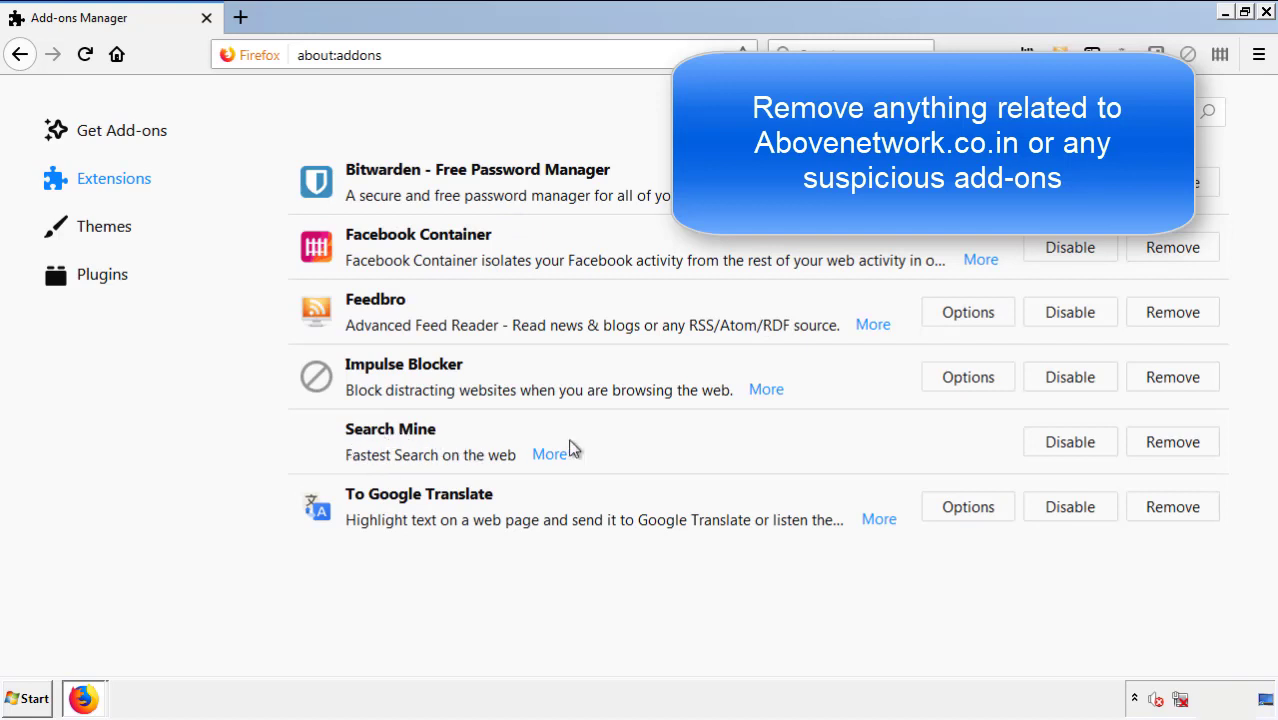
{"action": "left_click", "coordinate": [1168, 445]}
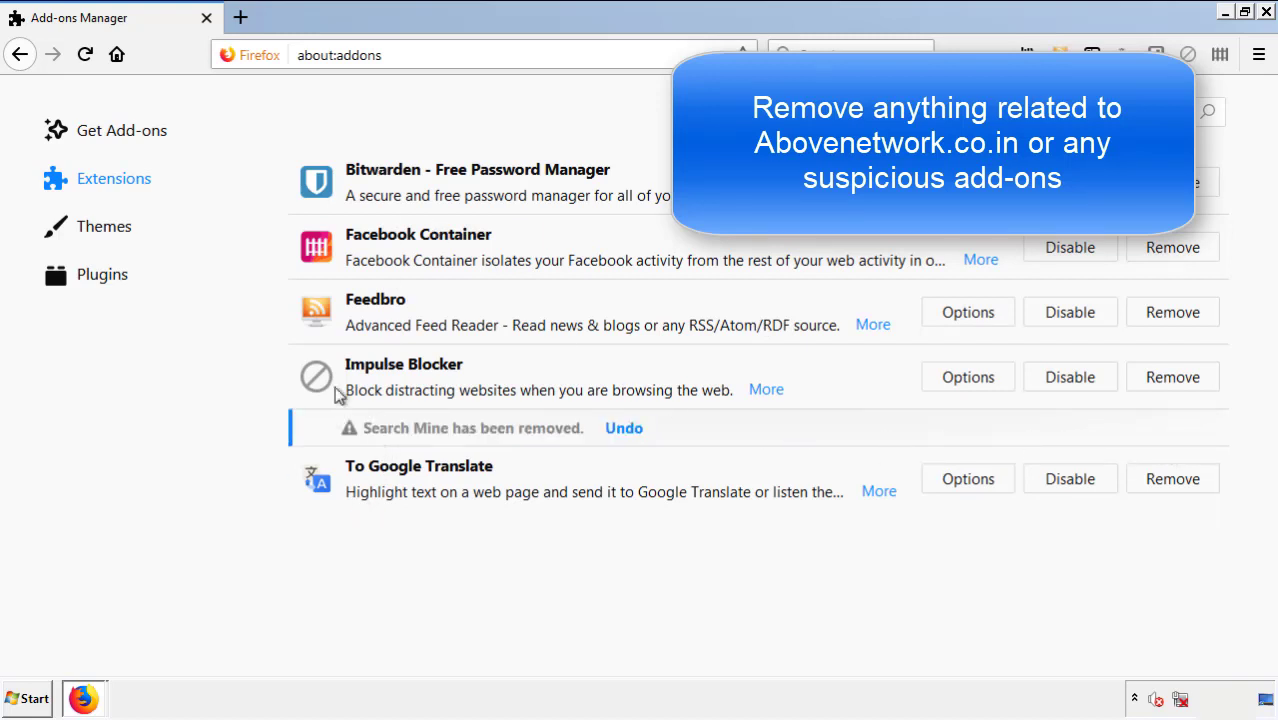
{"action": "left_click", "coordinate": [1267, 12]}
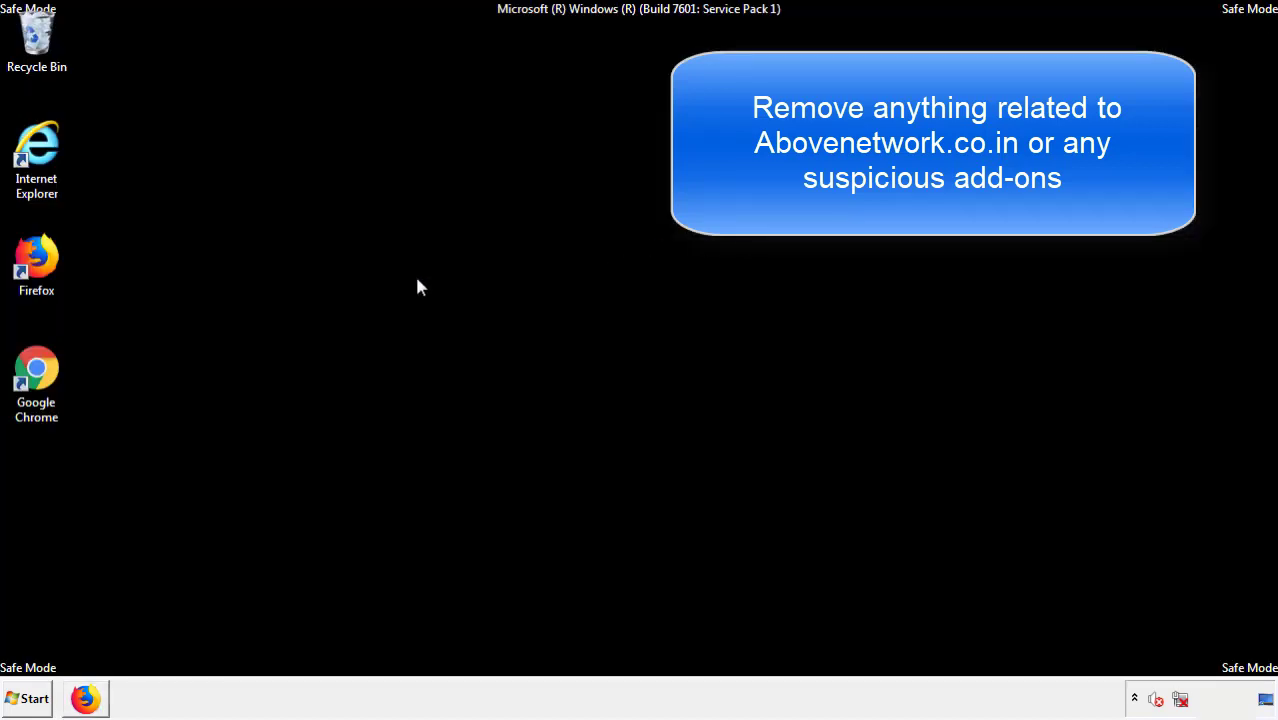
Step: Launch Chrome and open its Extensions page through More tools
{"action": "double_click", "coordinate": [36, 390]}
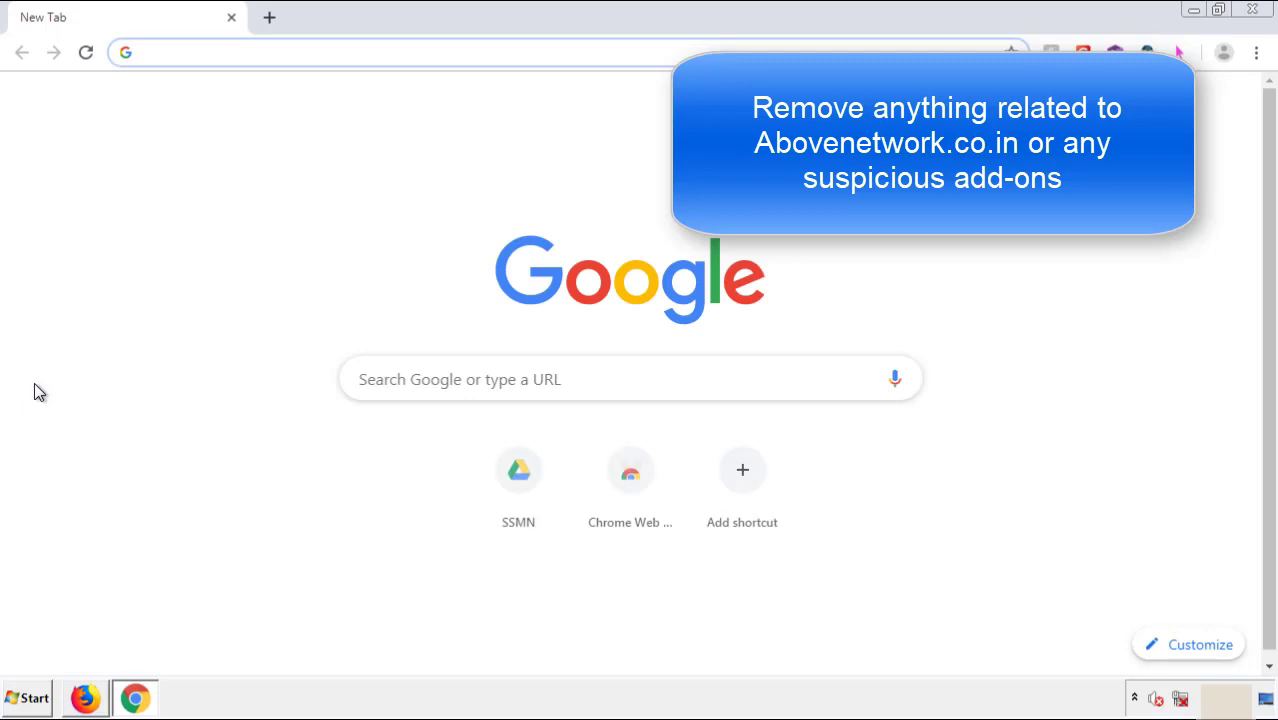
{"action": "left_click", "coordinate": [1256, 52]}
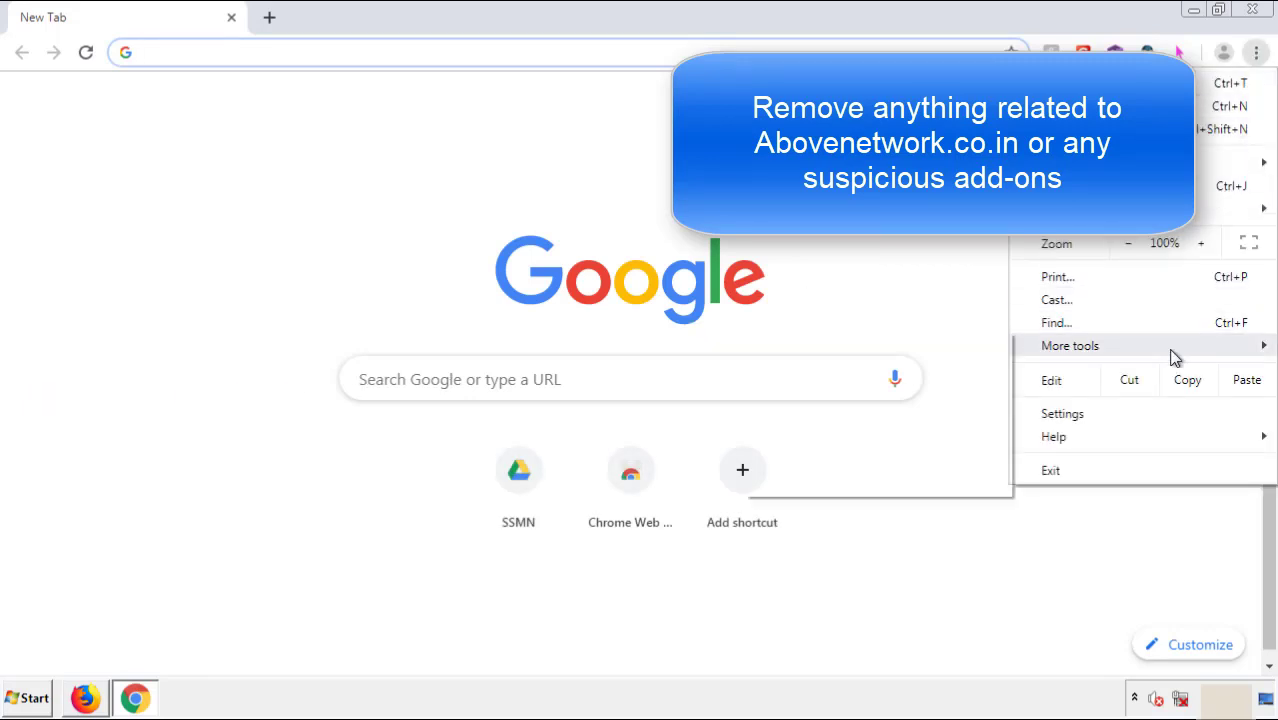
{"action": "mouse_move", "coordinate": [1141, 351]}
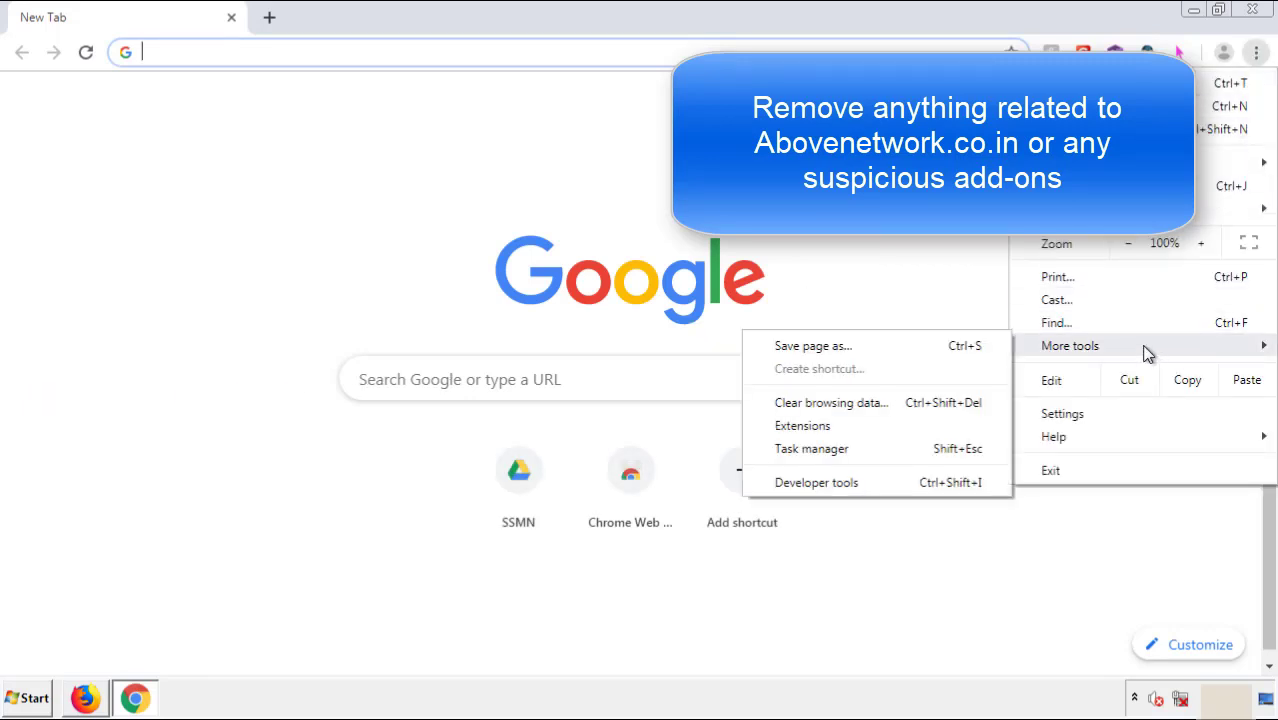
{"action": "left_click", "coordinate": [812, 425]}
{"action": "scroll", "coordinate": [362, 334], "scroll_direction": "down", "scroll_amount": 8}
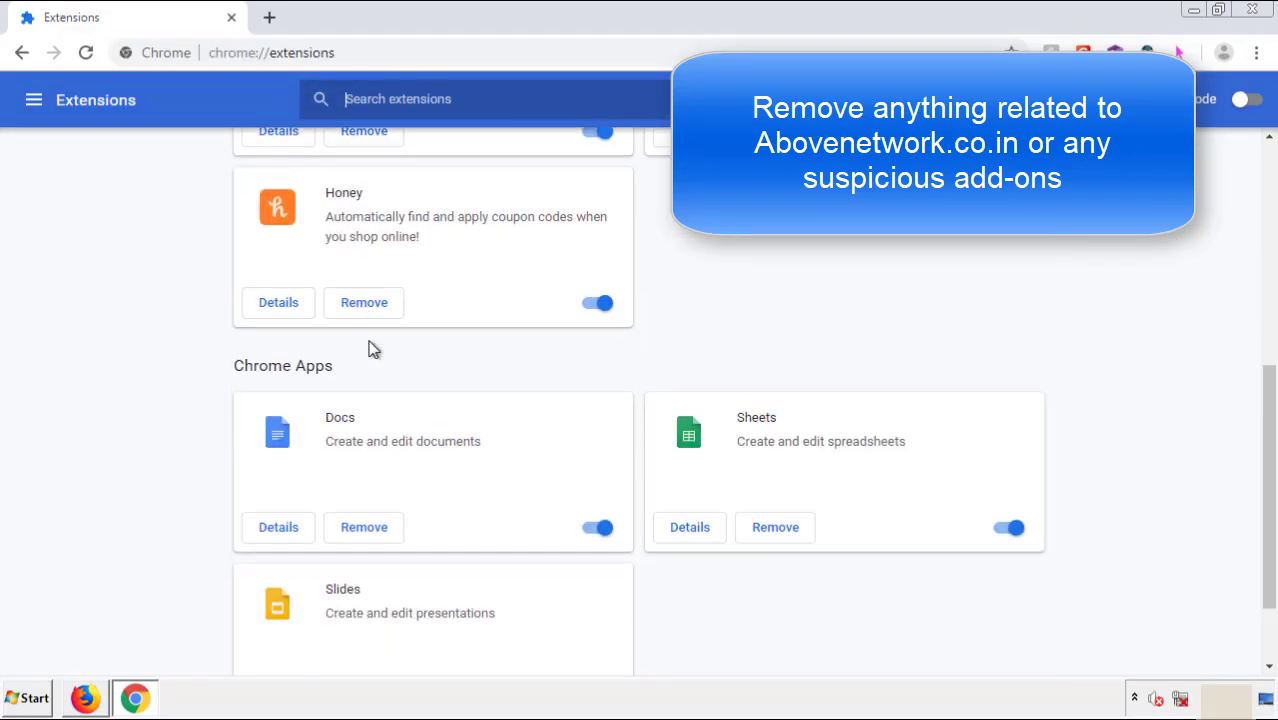
{"action": "scroll", "coordinate": [485, 366], "scroll_direction": "up", "scroll_amount": 9}
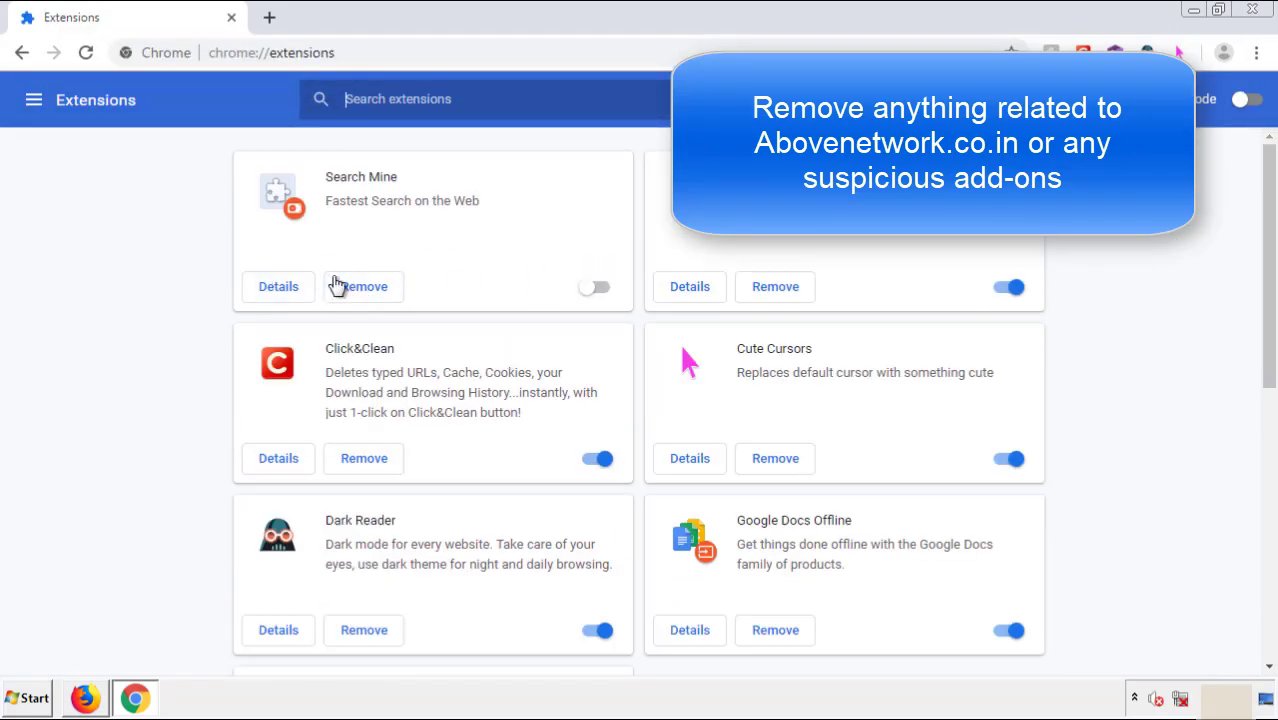
Step: Remove the Search Mine extension, close Chrome, and open the Start menu
{"action": "left_click", "coordinate": [363, 290]}
{"action": "key", "text": "Return"}
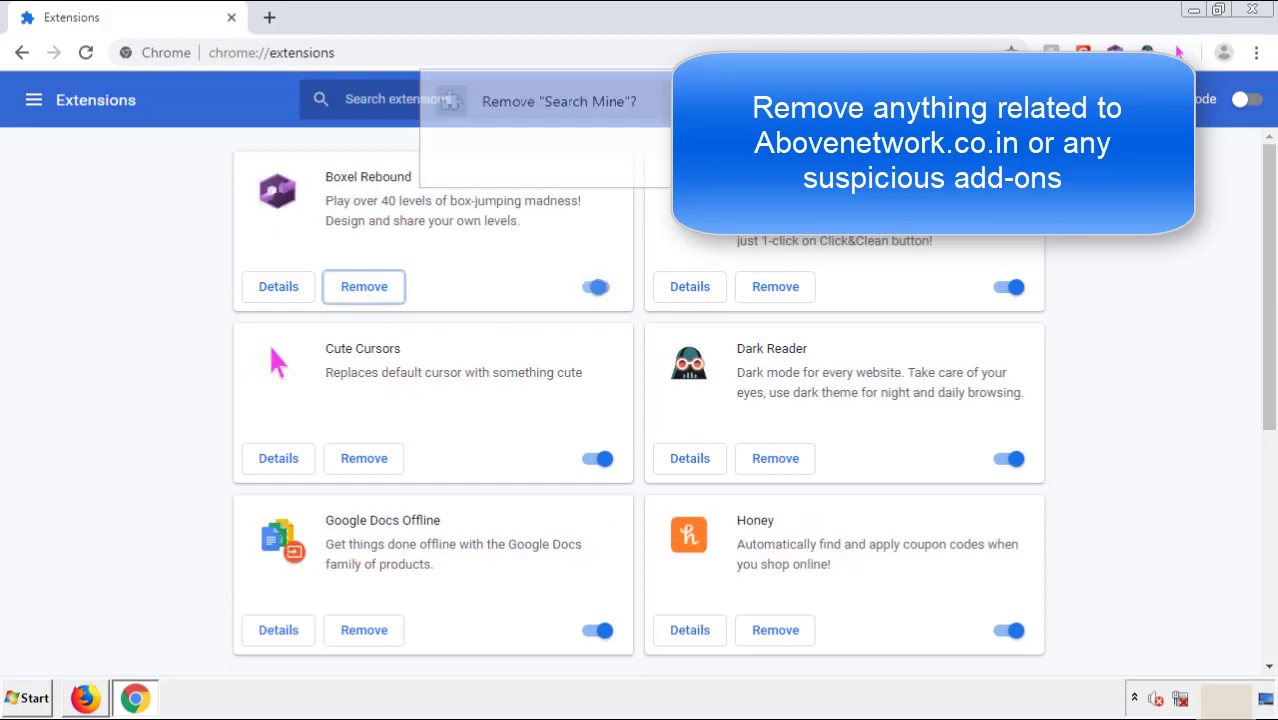
{"action": "left_click", "coordinate": [1262, 12]}
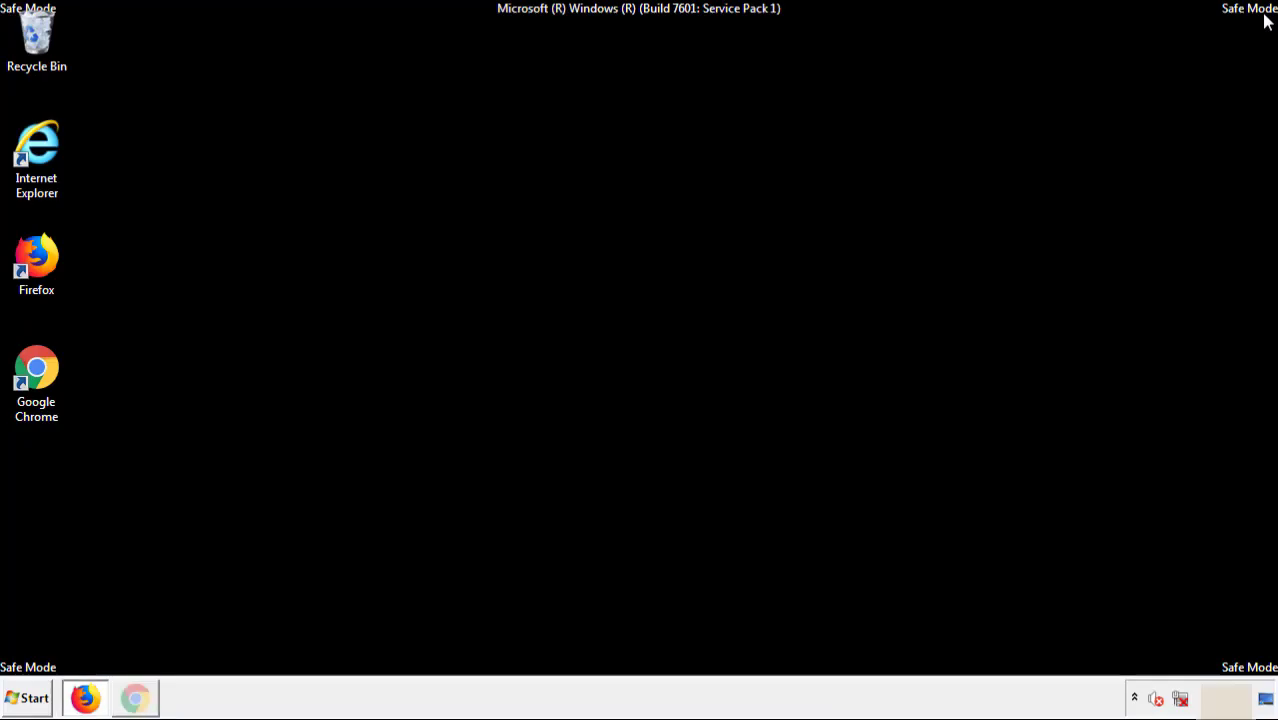
{"action": "left_click", "coordinate": [35, 700]}
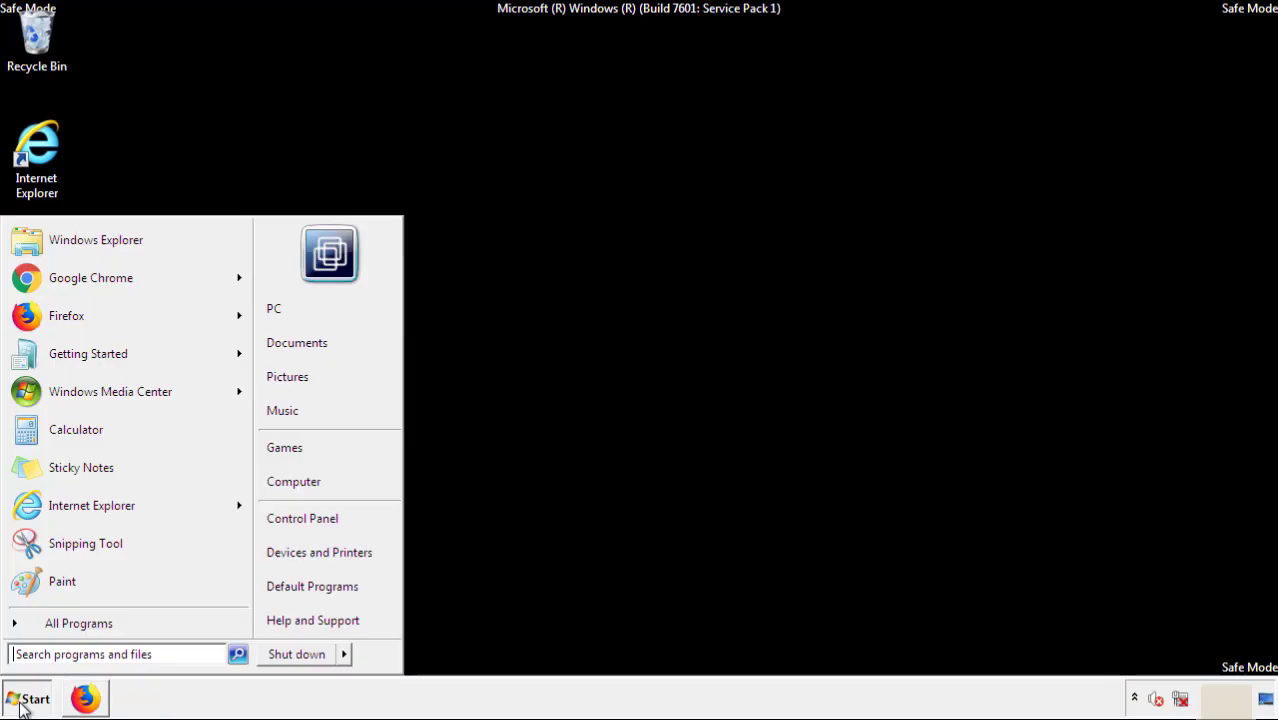